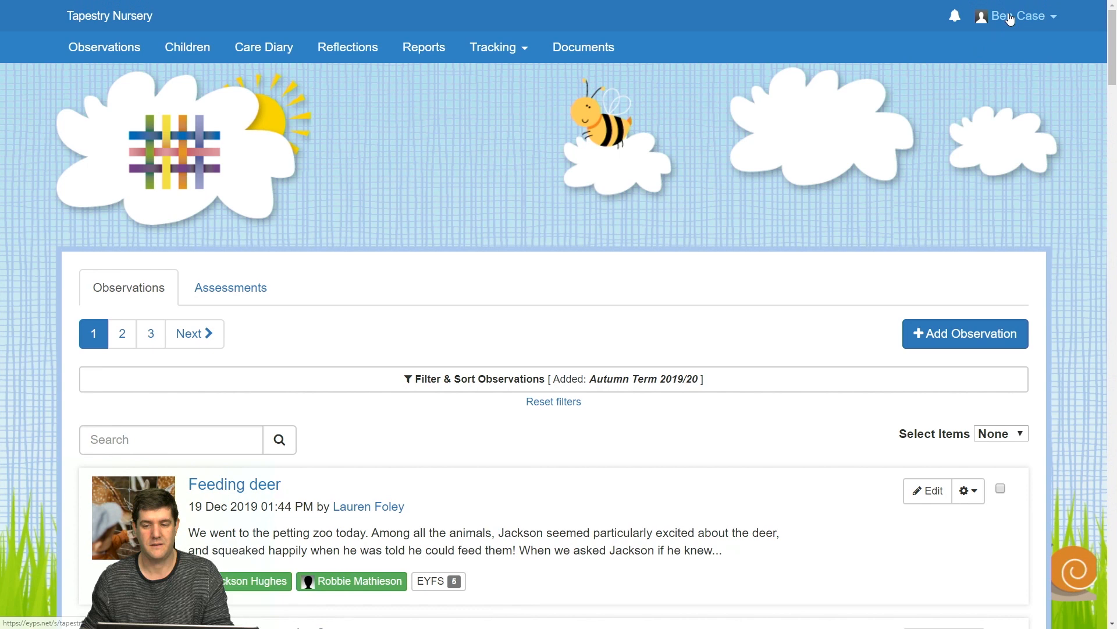
# Step: Open the control panel's Features page and review which features are enabled, including Reports
pyautogui.click(992, 16)
pyautogui.click(978, 75)
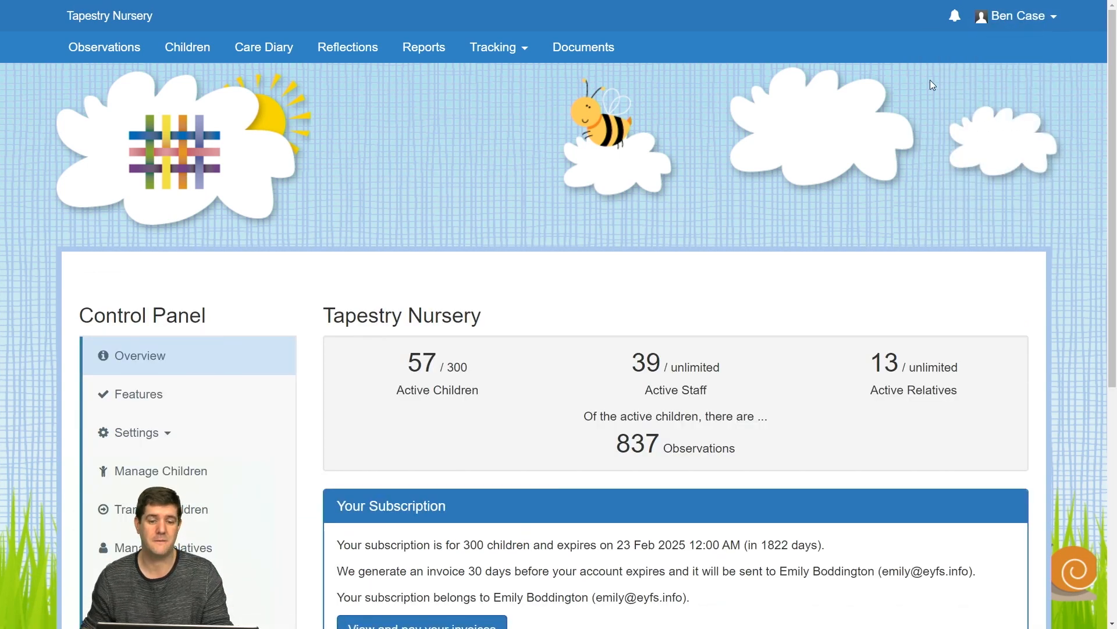
pyautogui.click(138, 402)
pyautogui.scroll(-5, 441, 364)
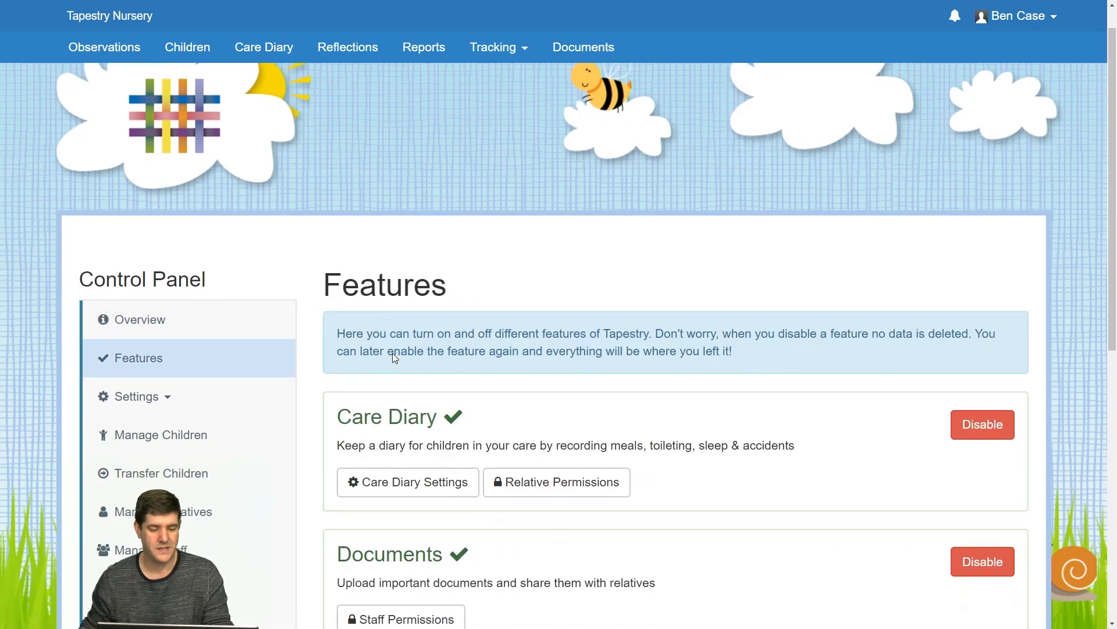
pyautogui.scroll(-1, 441, 364)
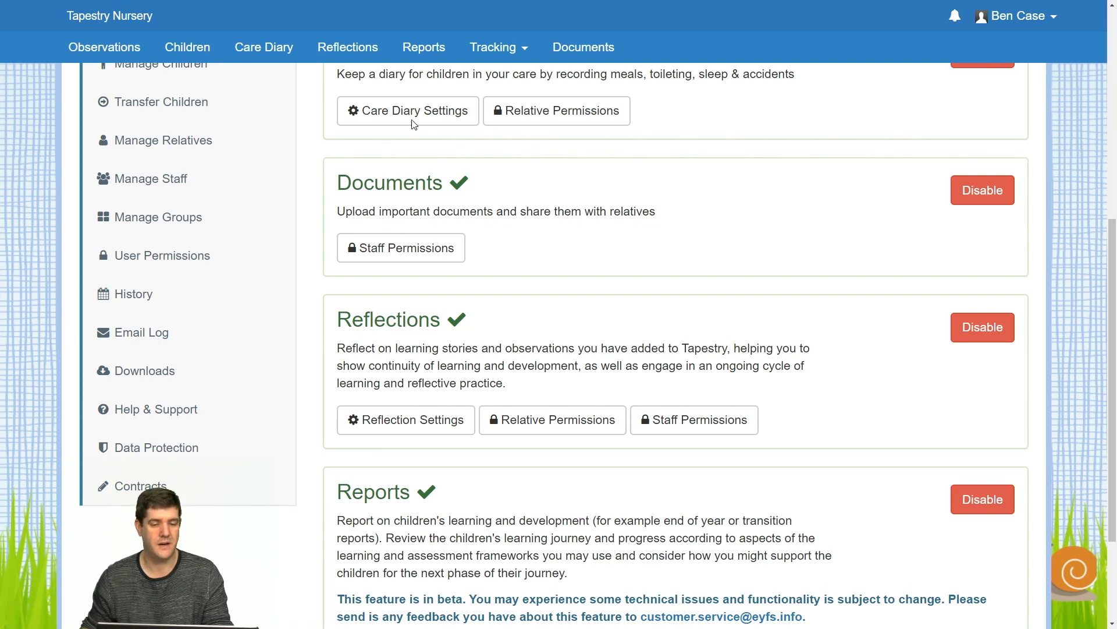
# Step: Open the Reports overview and look through the recent reports and the report templates that can be added
pyautogui.click(426, 51)
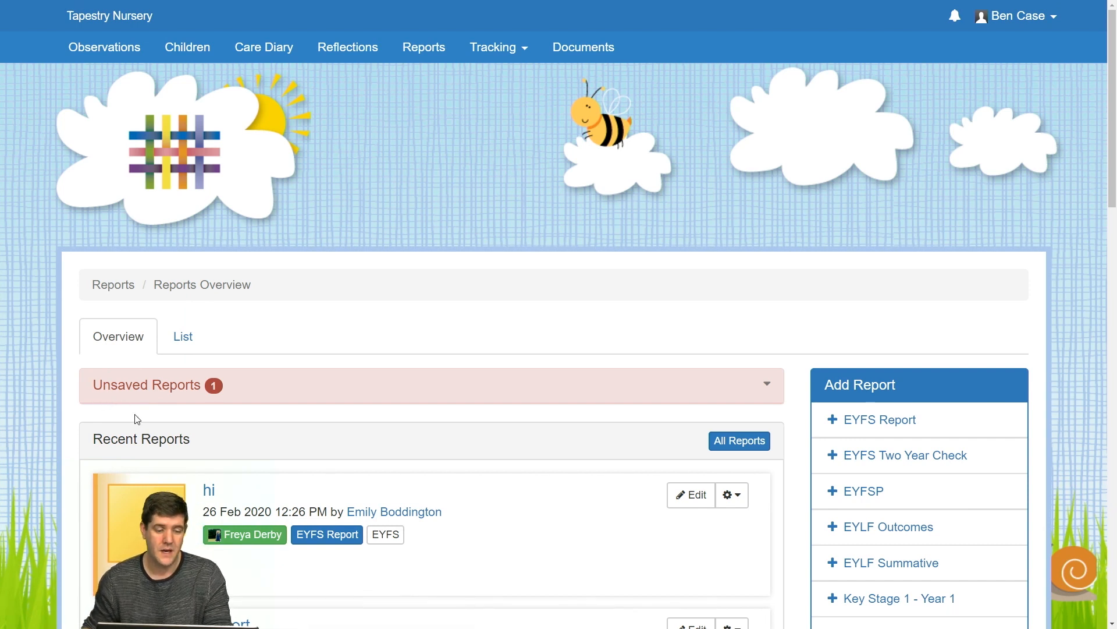
pyautogui.scroll(-2, 230, 478)
pyautogui.scroll(-5, 217, 385)
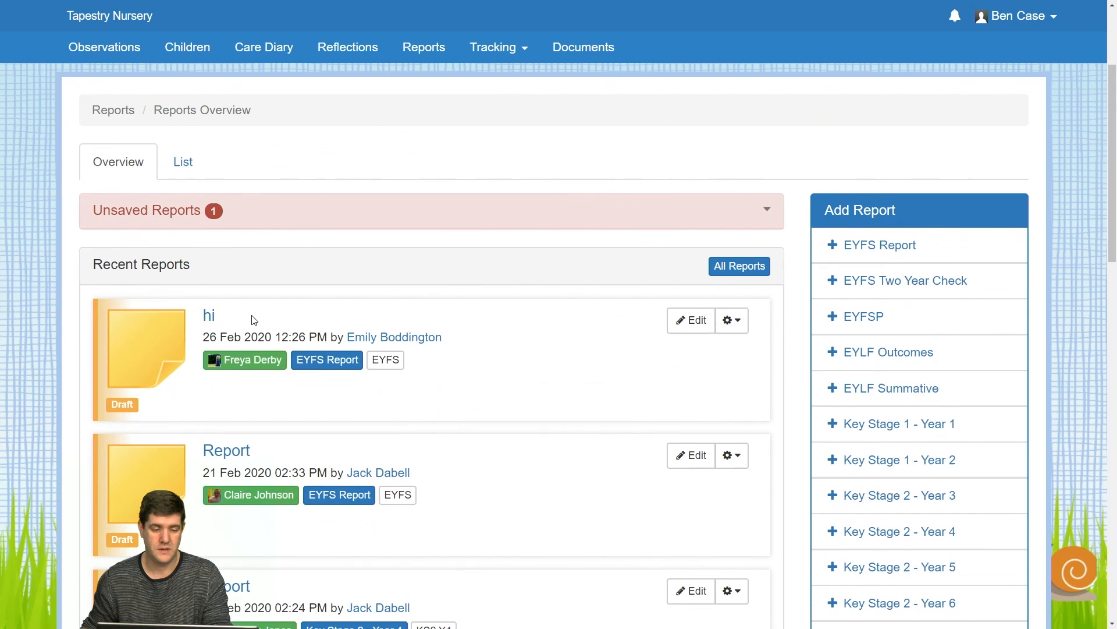
pyautogui.scroll(-2, 188, 315)
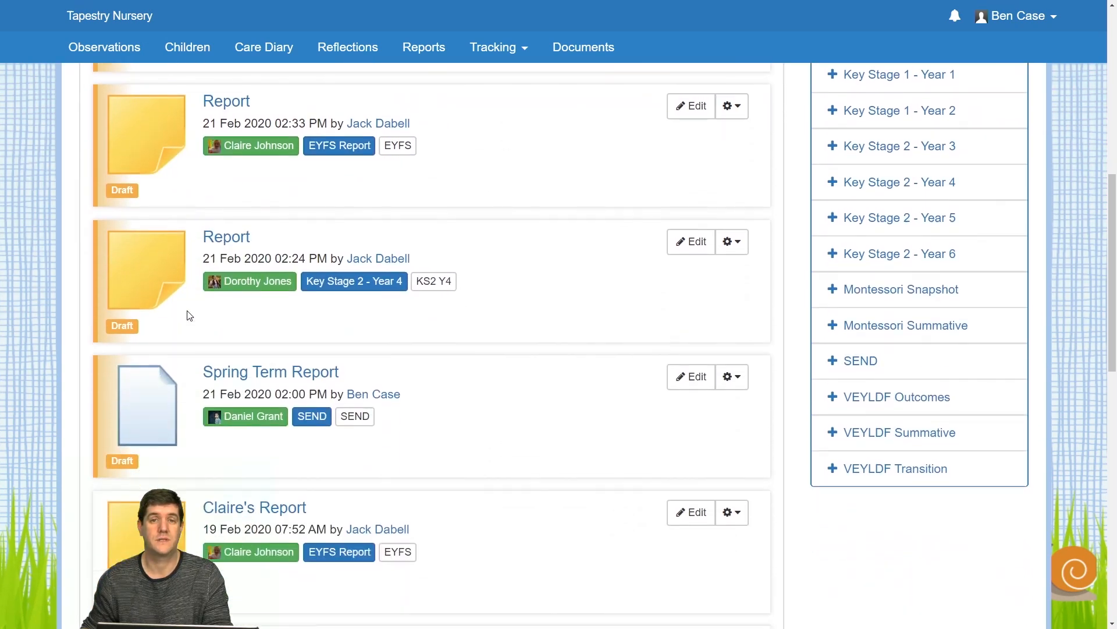
pyautogui.scroll(4, 193, 334)
pyautogui.scroll(5, 198, 338)
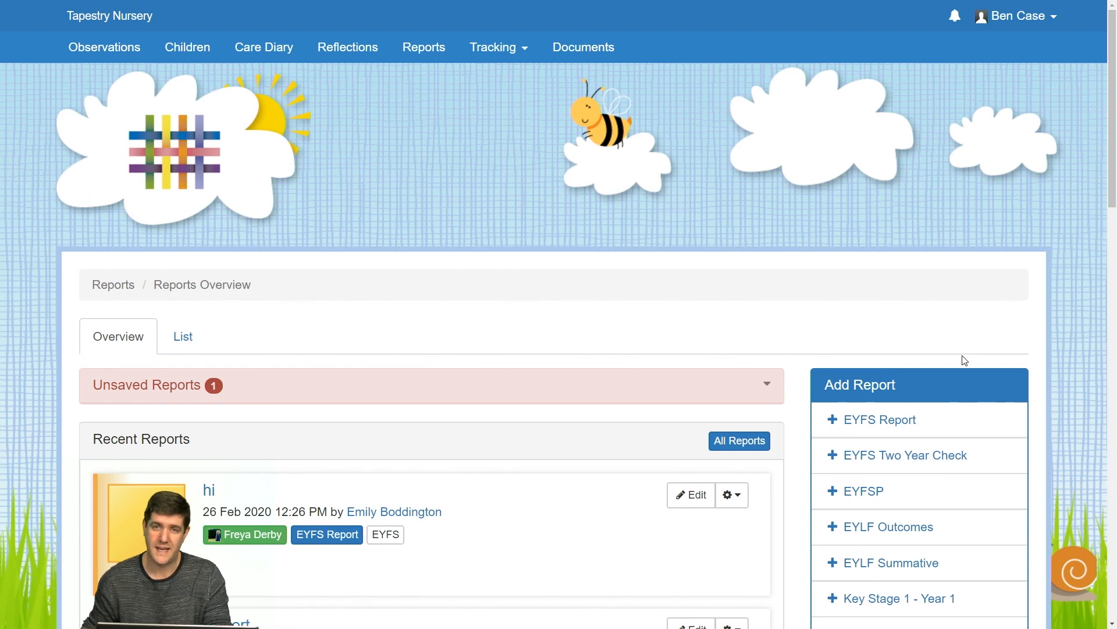
pyautogui.scroll(-2, 958, 375)
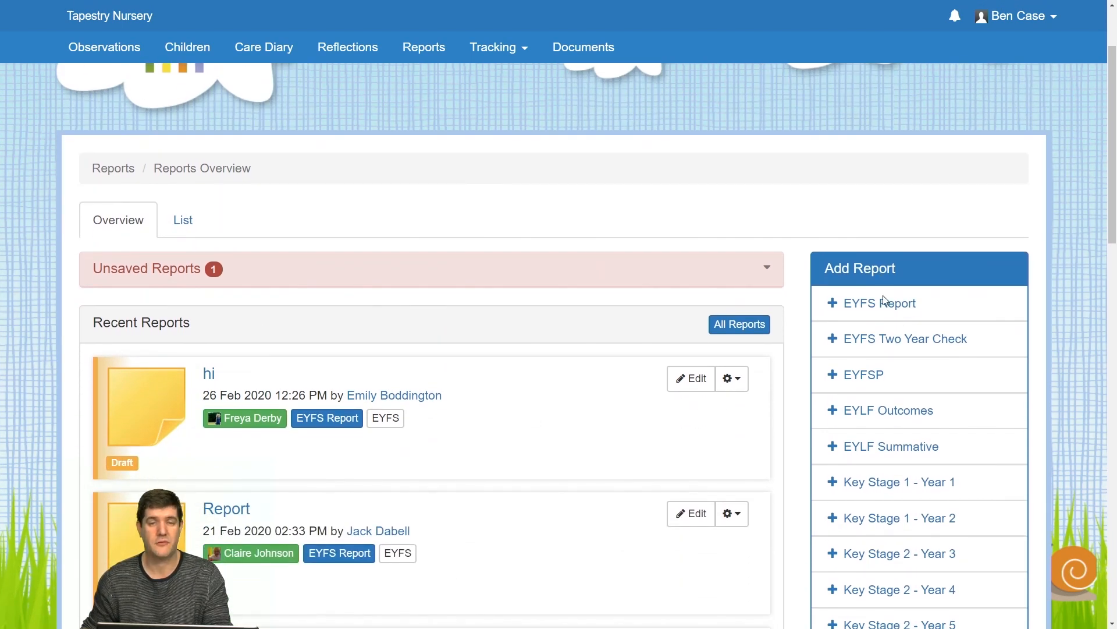
pyautogui.scroll(-2, 883, 311)
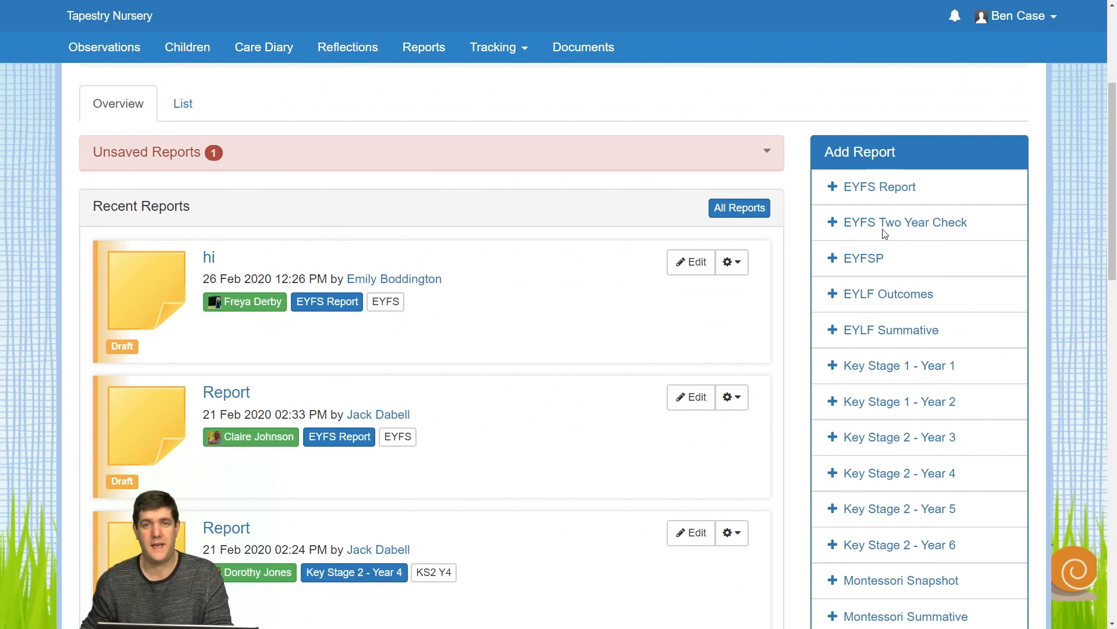
# Step: Add a new report with the EYFS Report template for the chosen child
pyautogui.click(886, 189)
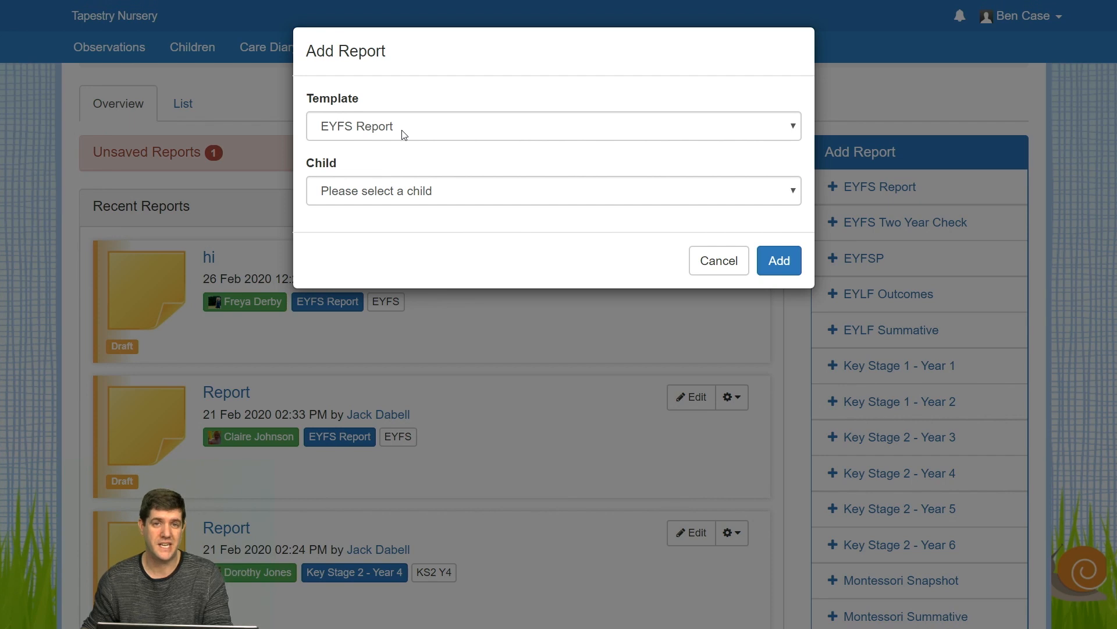
pyautogui.click(402, 132)
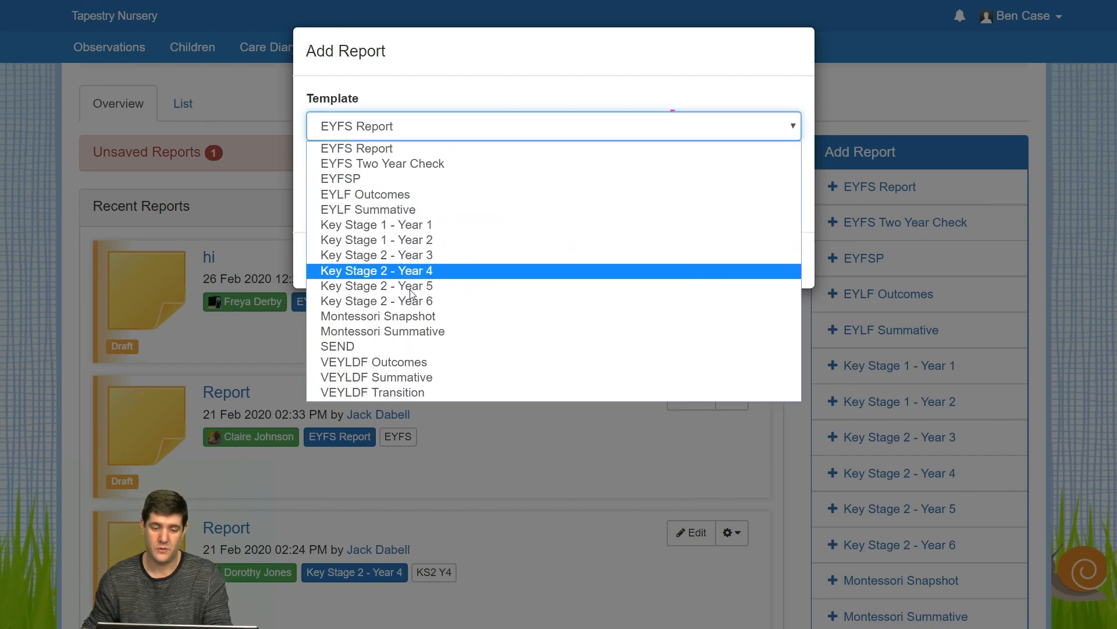
pyautogui.click(378, 149)
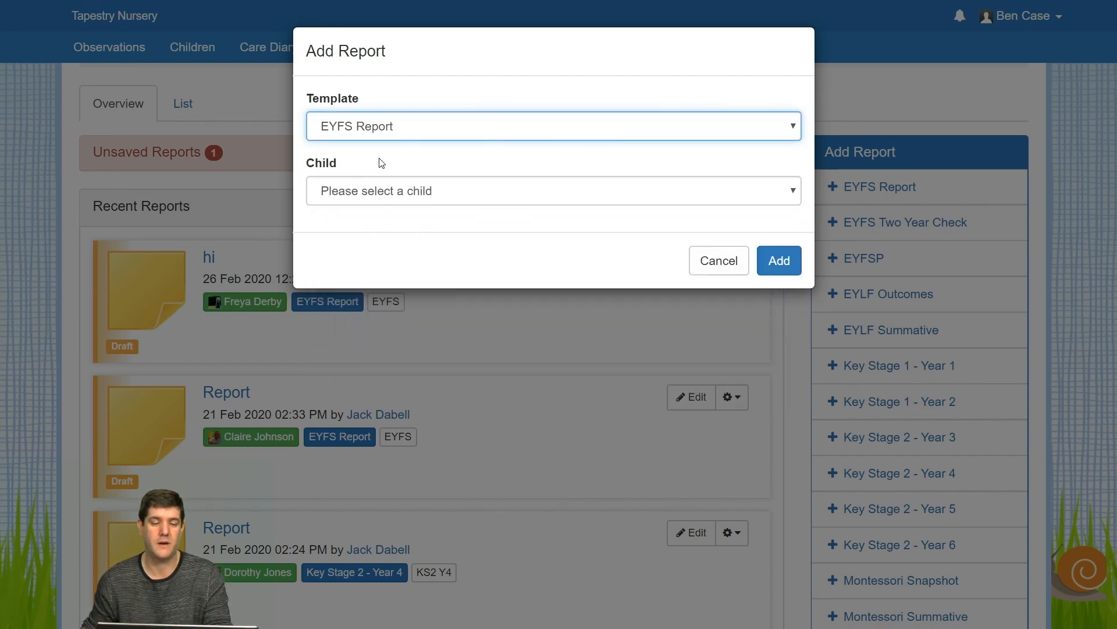
pyautogui.click(395, 197)
pyautogui.scroll(-3, 444, 360)
pyautogui.scroll(-1, 444, 391)
pyautogui.click(419, 422)
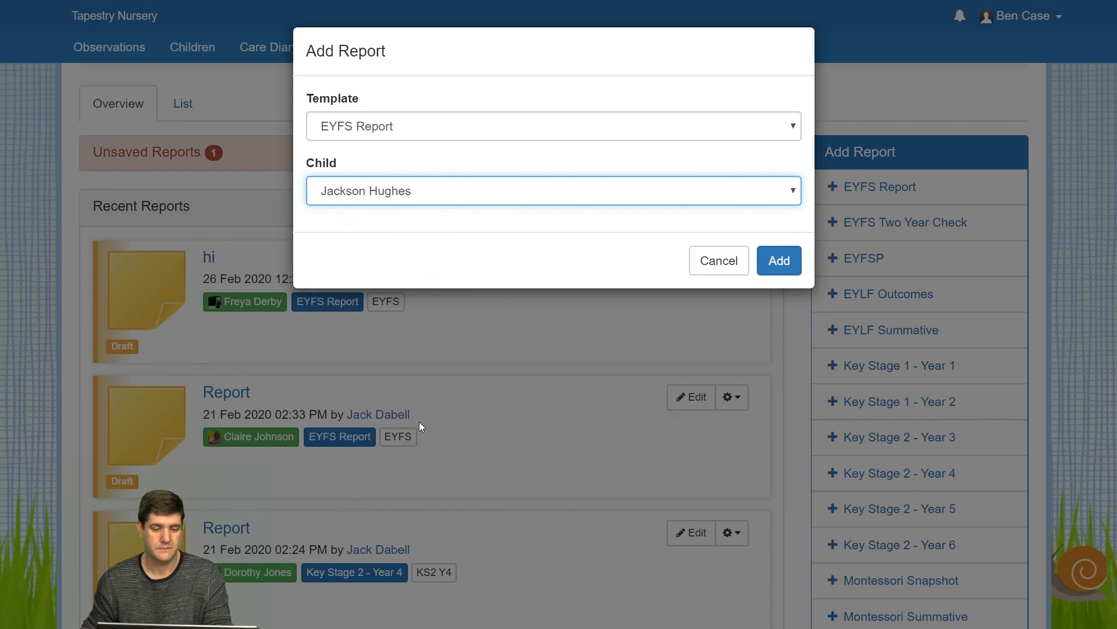
pyautogui.click(779, 260)
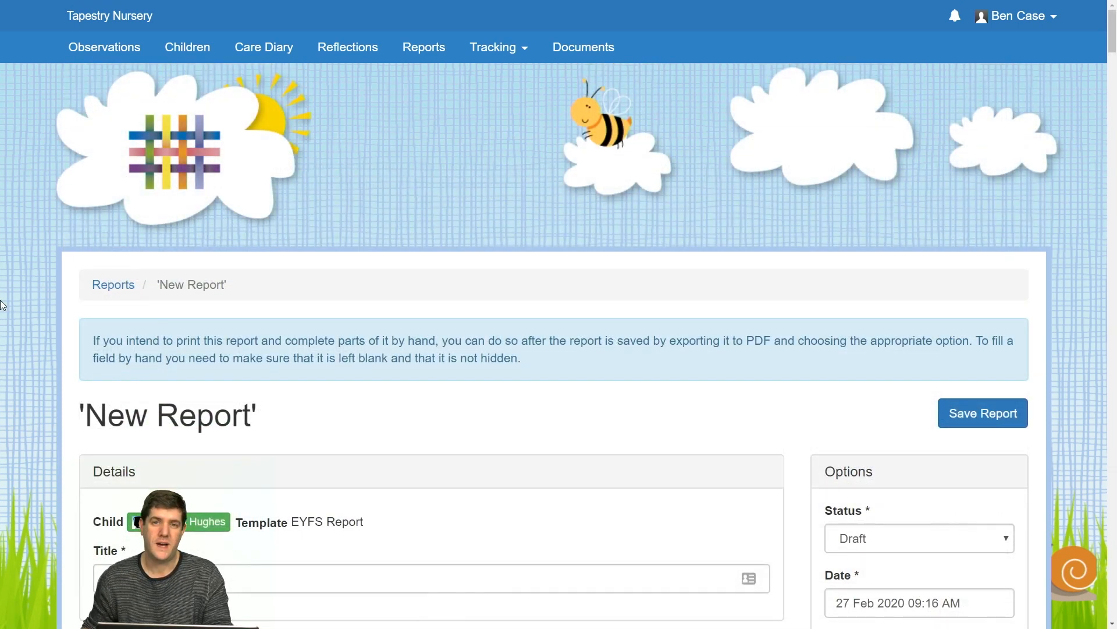
# Step: Title the report "Spring Term Report" and choose the Draft status
pyautogui.scroll(-3, 18, 344)
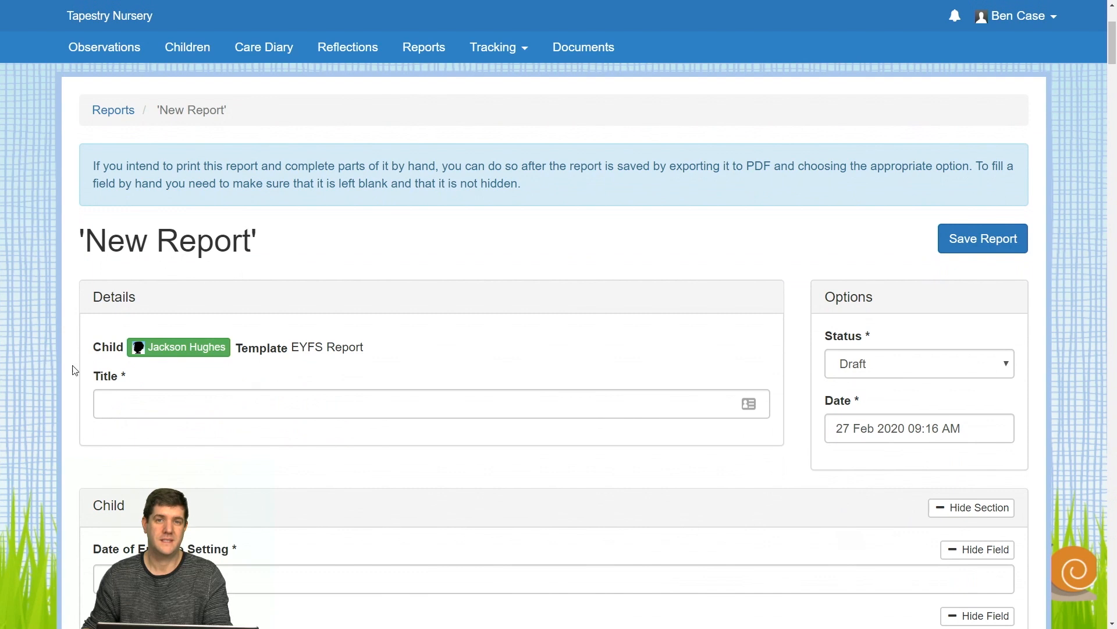
pyautogui.click(160, 403)
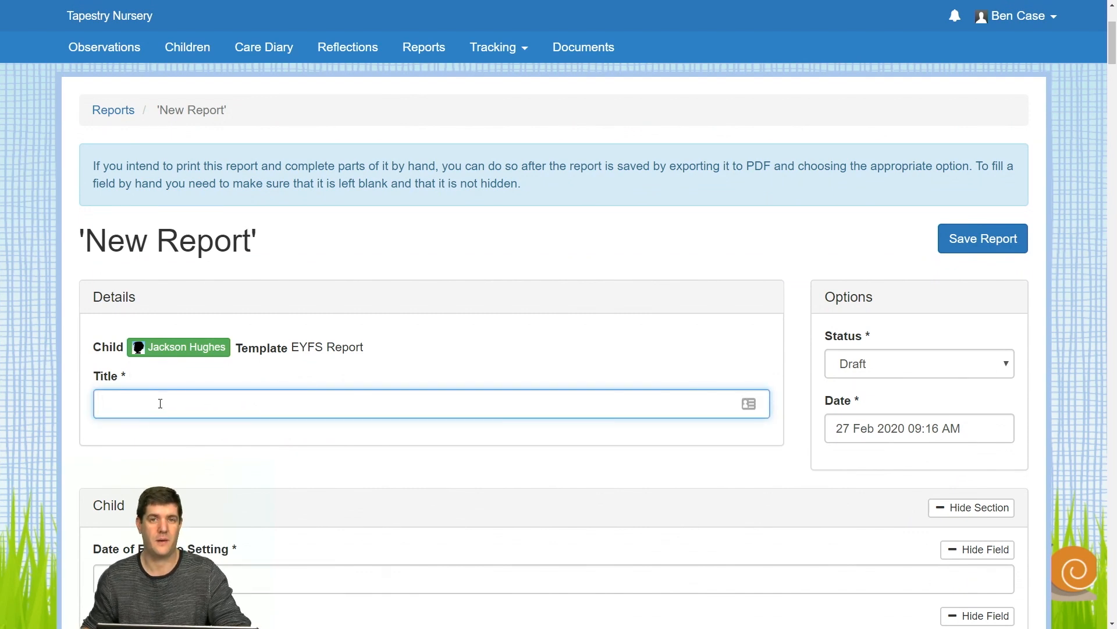
pyautogui.write('Spring Term Report')
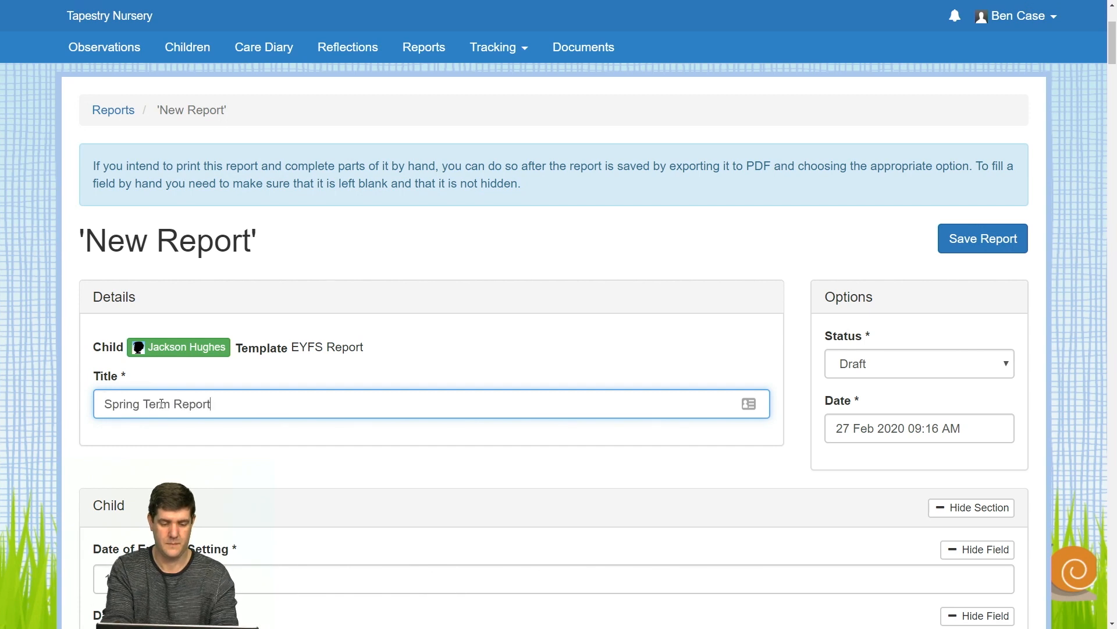
pyautogui.click(587, 381)
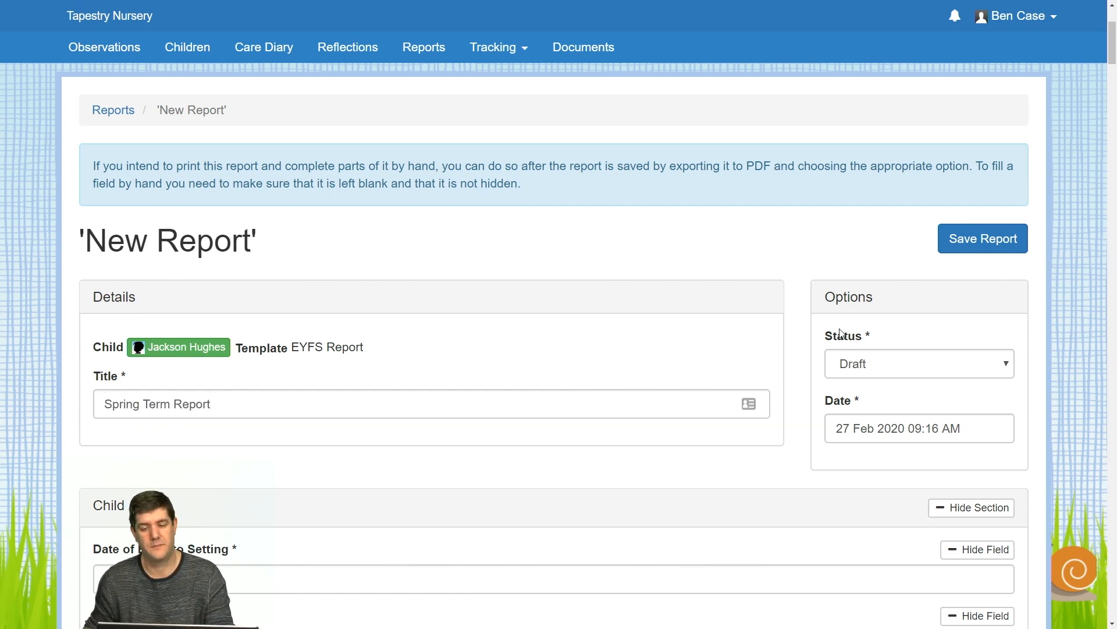
pyautogui.click(904, 371)
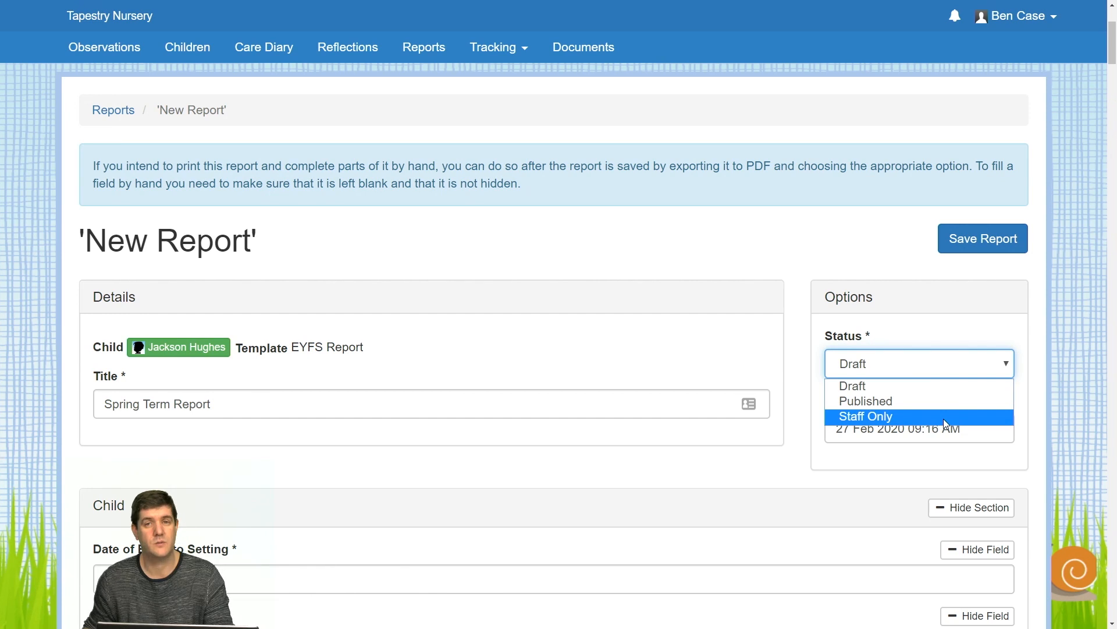
pyautogui.click(923, 386)
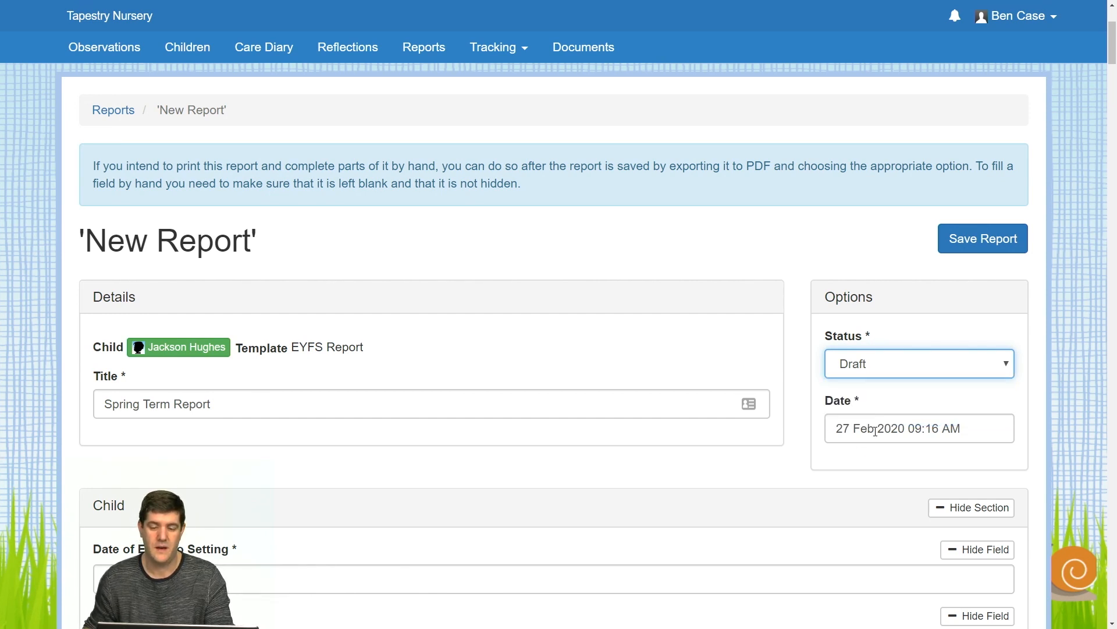
# Step: Set the report's date to 23 Feb 2020 and its time to 11:25 AM
pyautogui.click(841, 434)
pyautogui.scroll(-1, 853, 465)
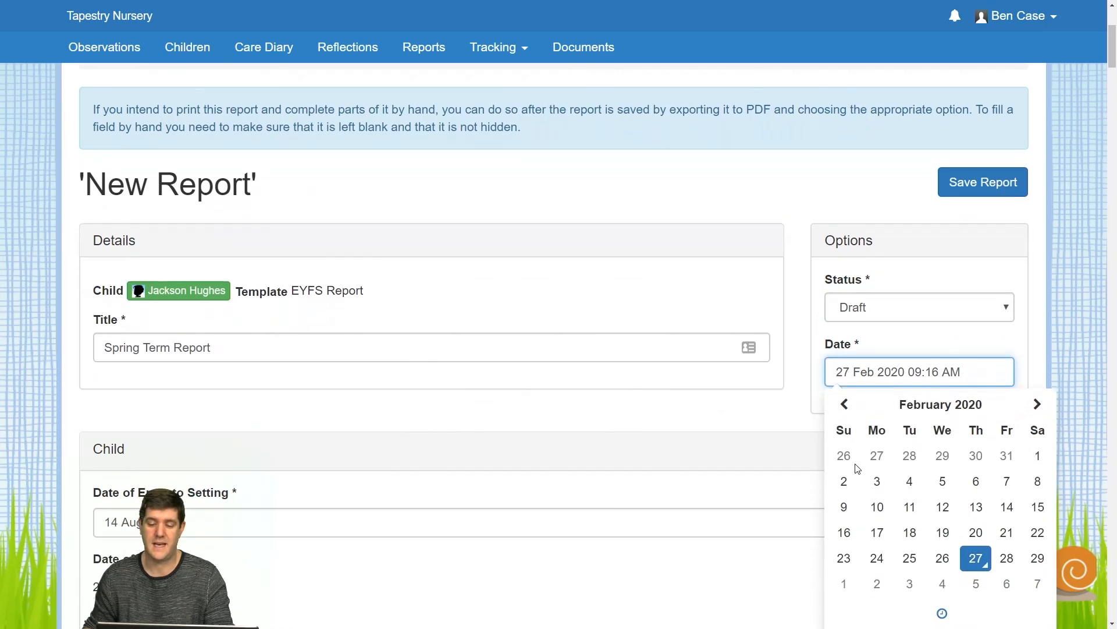
pyautogui.scroll(-2, 923, 512)
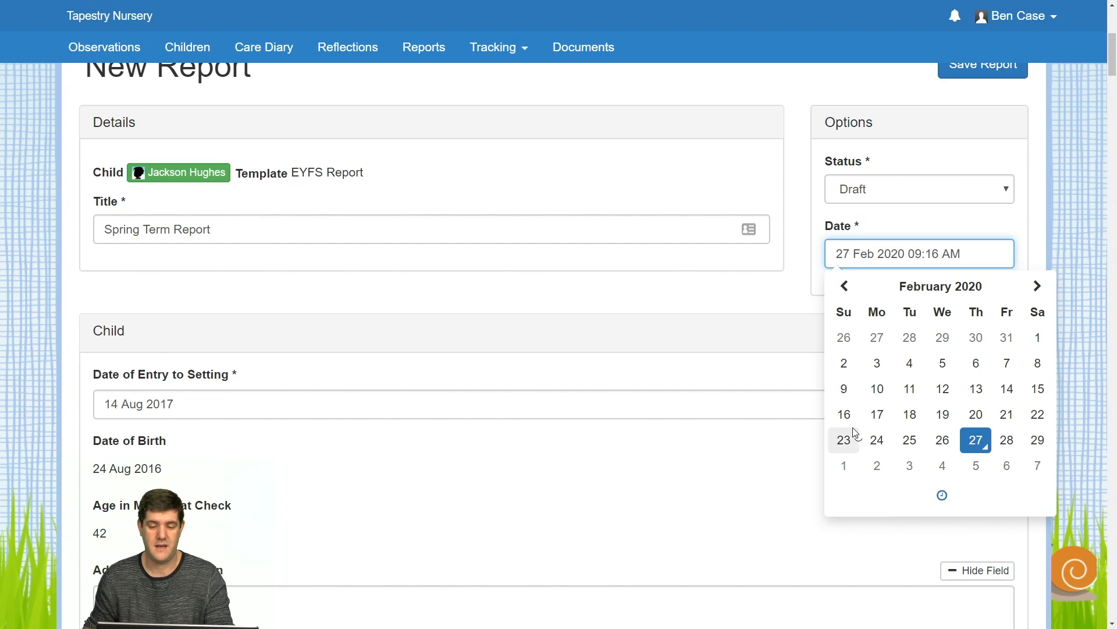
pyautogui.click(848, 444)
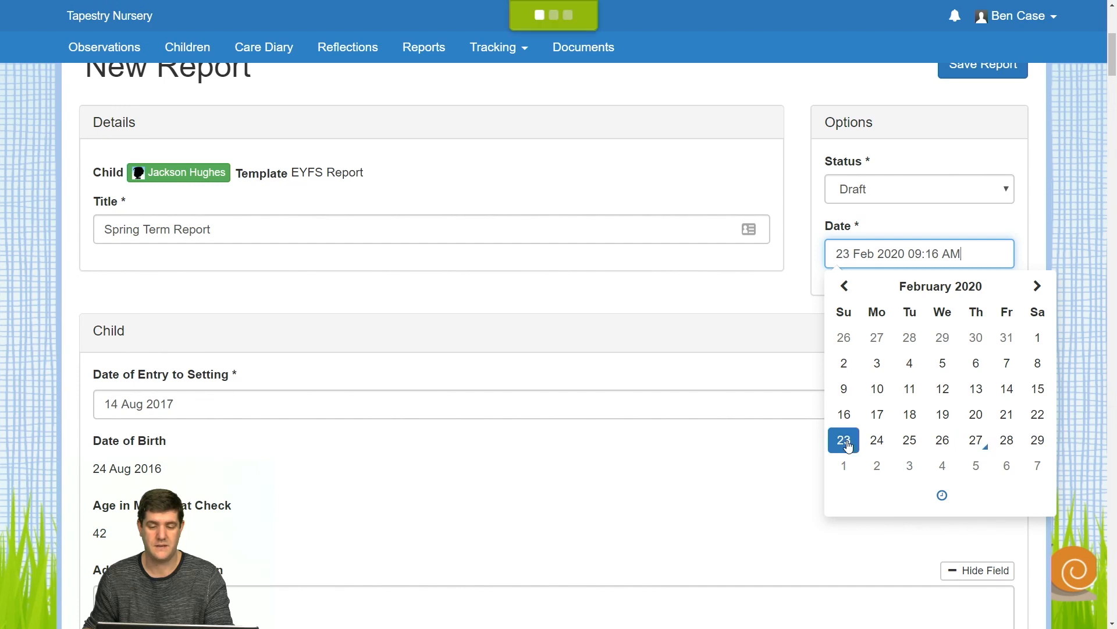
pyautogui.click(942, 497)
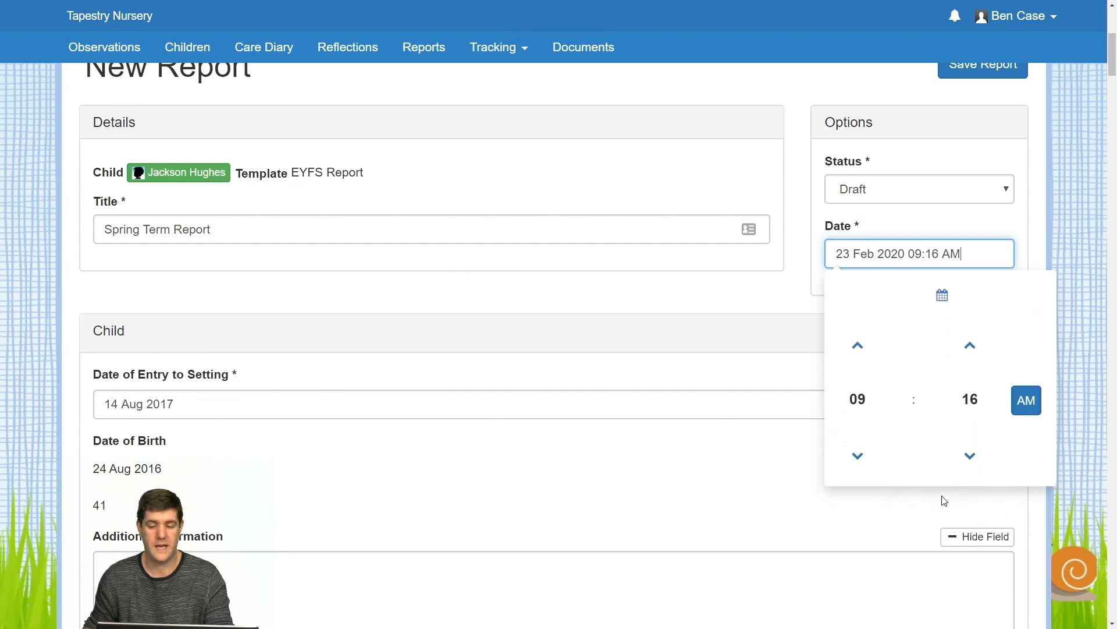
pyautogui.click(857, 343)
pyautogui.click(857, 343)
pyautogui.click(969, 395)
pyautogui.click(914, 396)
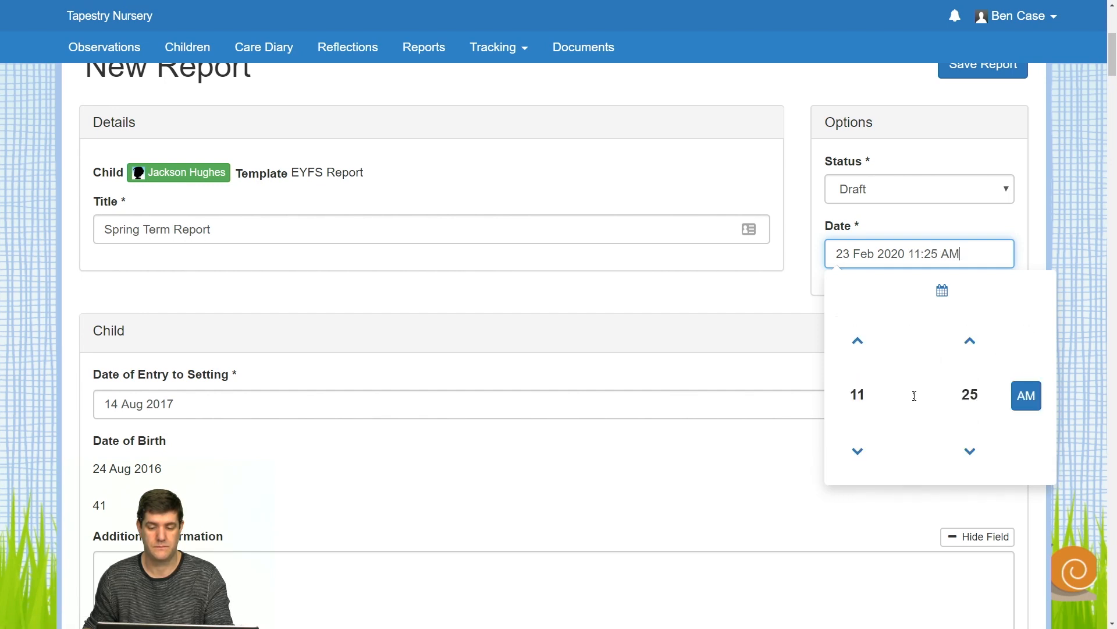
pyautogui.click(785, 381)
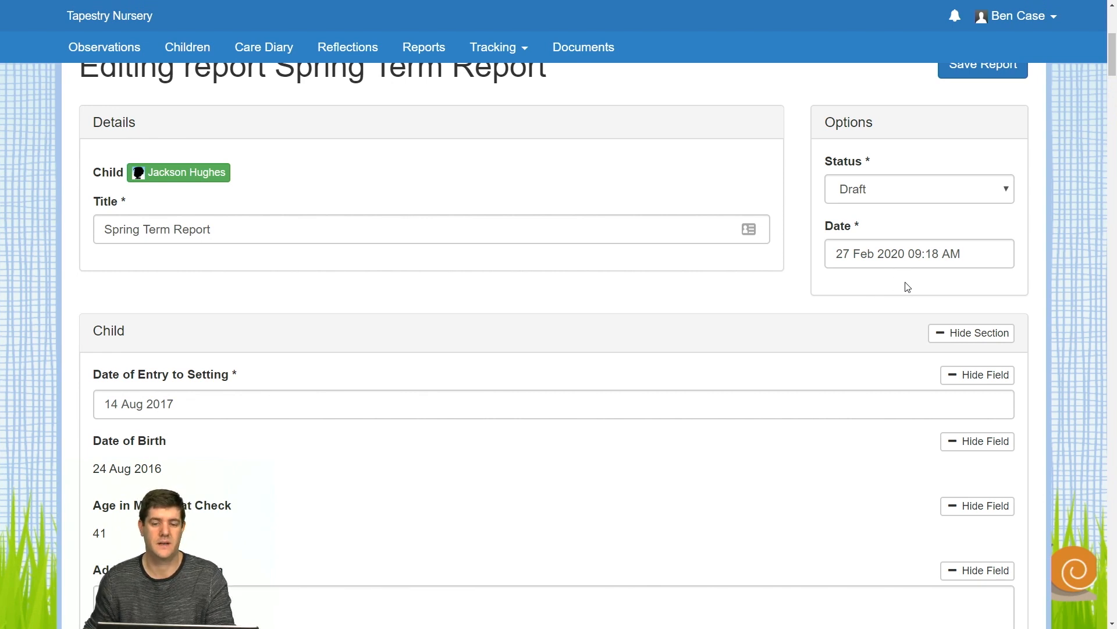
# Step: Save the Spring Term Report and reopen it for editing
pyautogui.scroll(2, 905, 282)
pyautogui.click(963, 186)
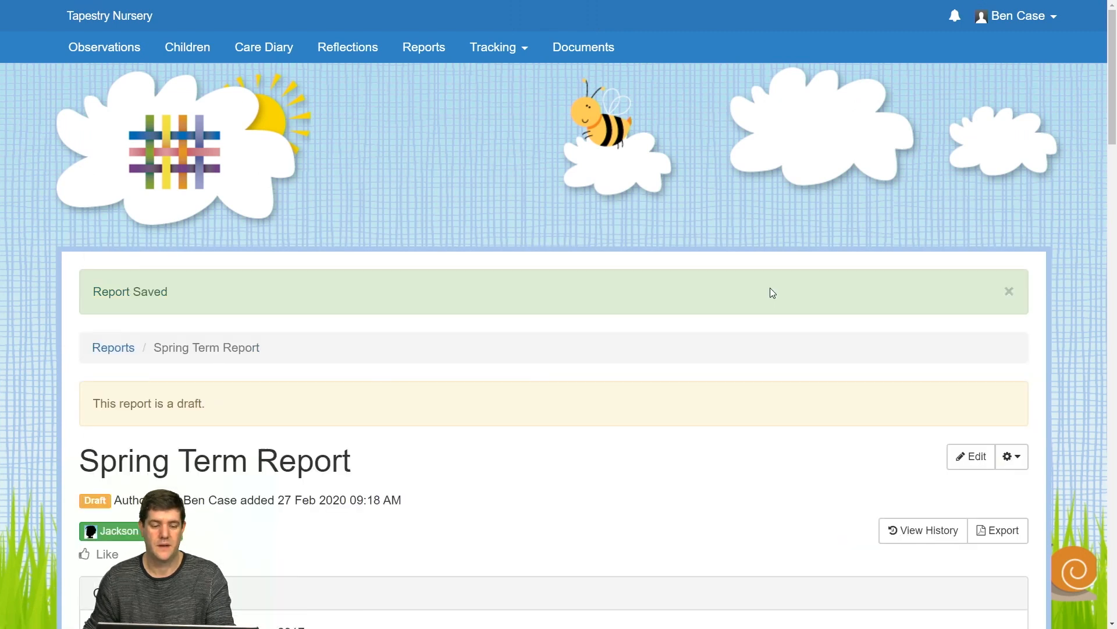
pyautogui.scroll(-2, 773, 292)
pyautogui.click(959, 343)
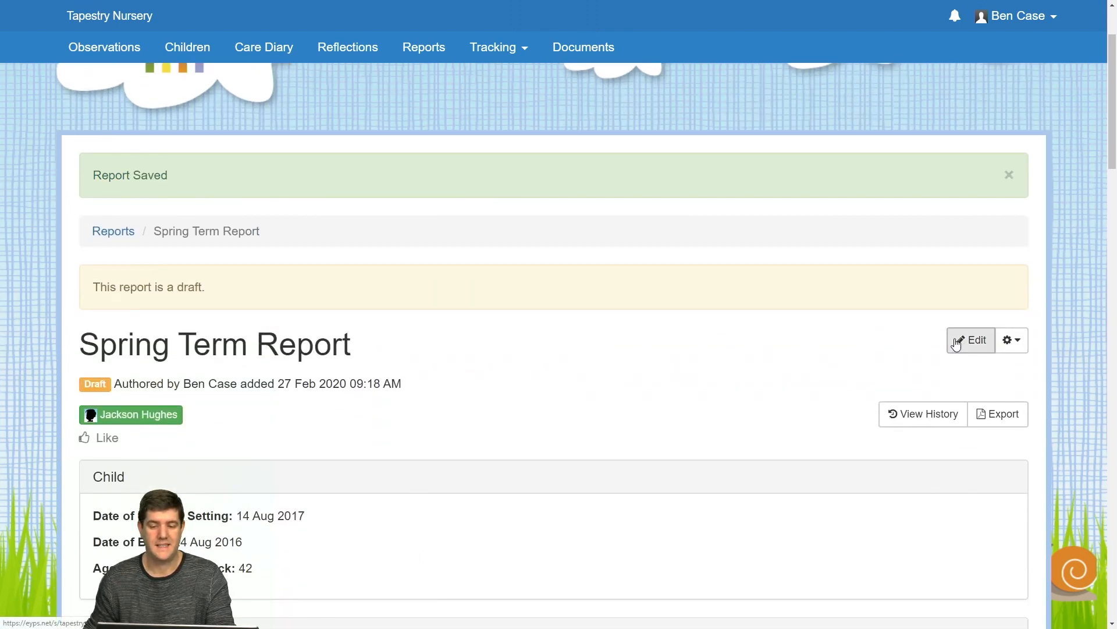
# Step: Hide the Date of Entry to Setting field in the Child section and show it again
pyautogui.scroll(-6, 927, 339)
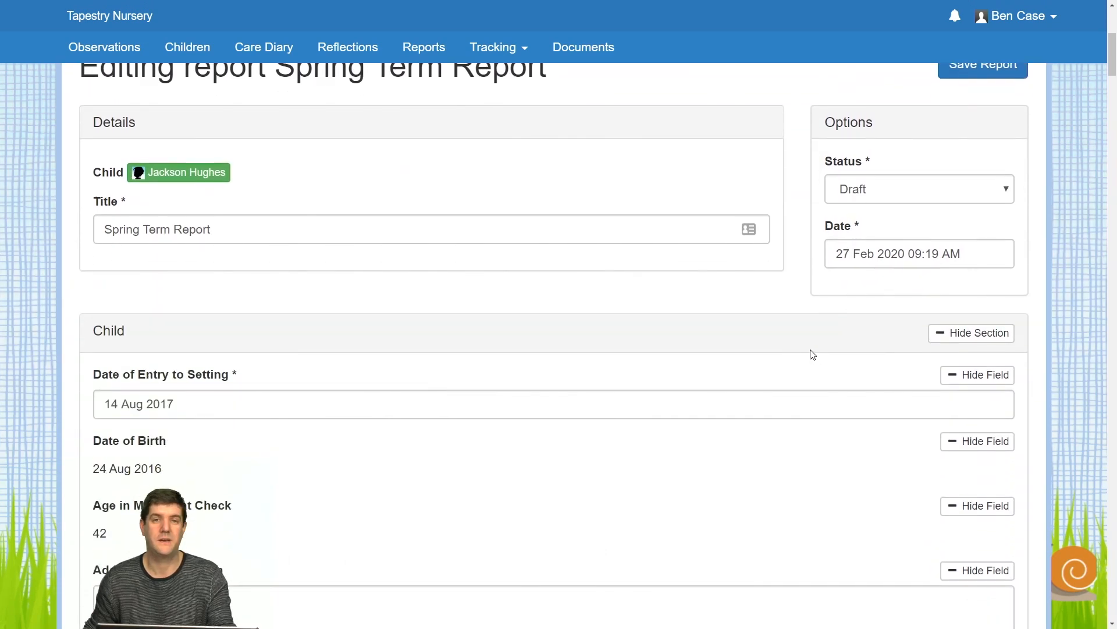
pyautogui.scroll(-4, 697, 341)
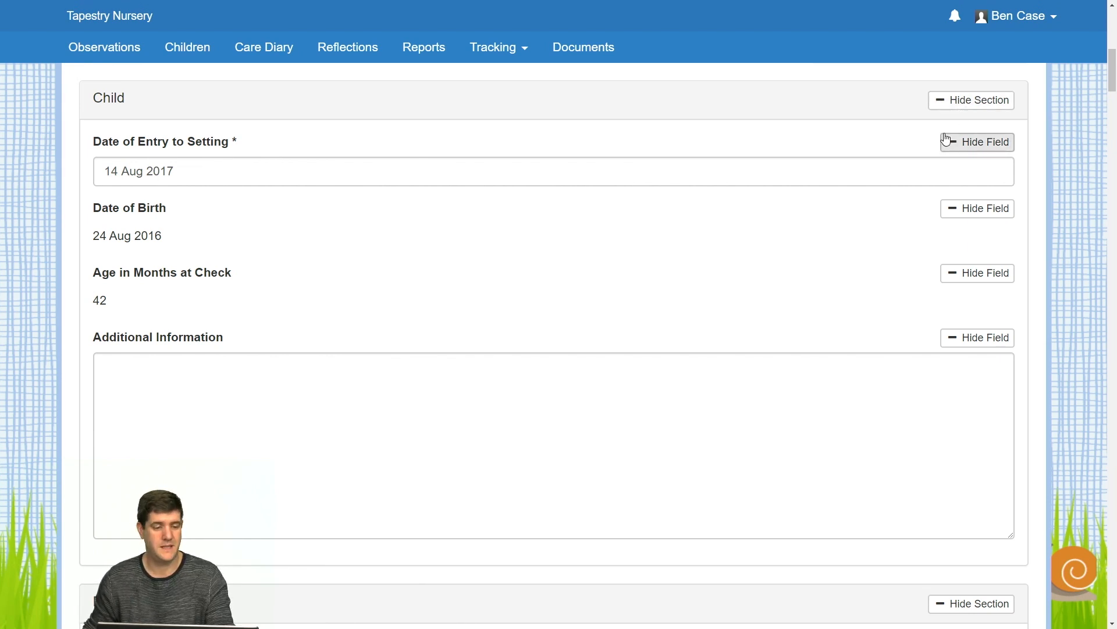
pyautogui.click(987, 145)
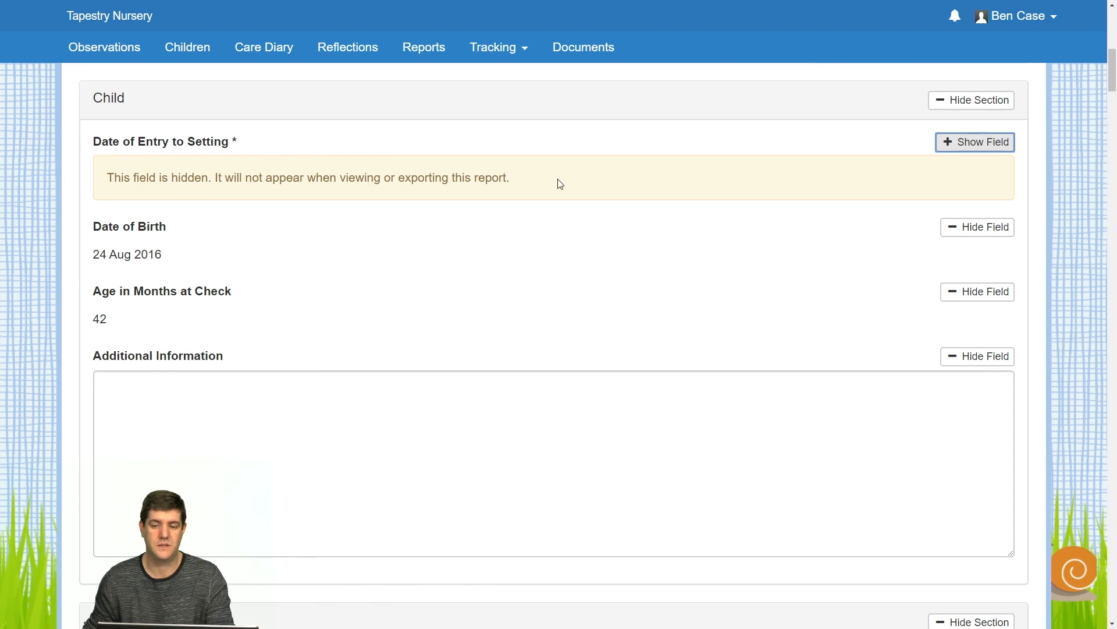
pyautogui.click(960, 146)
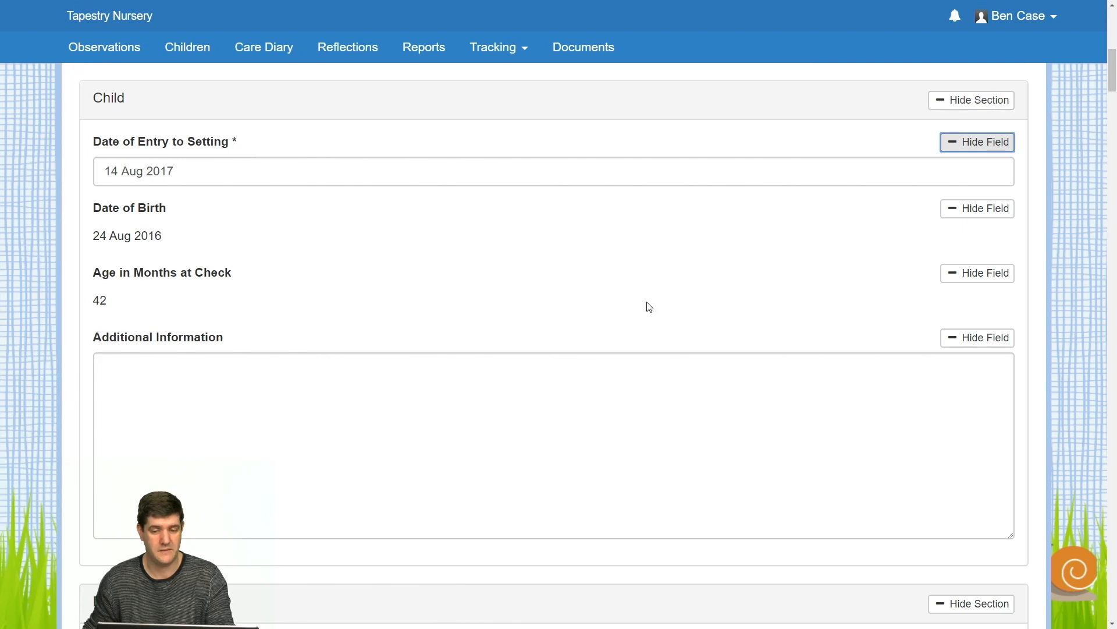
# Step: Hide the whole Child section and the Personal, Social and Emotional Development category of the Early Years Foundation Stage section
pyautogui.click(935, 100)
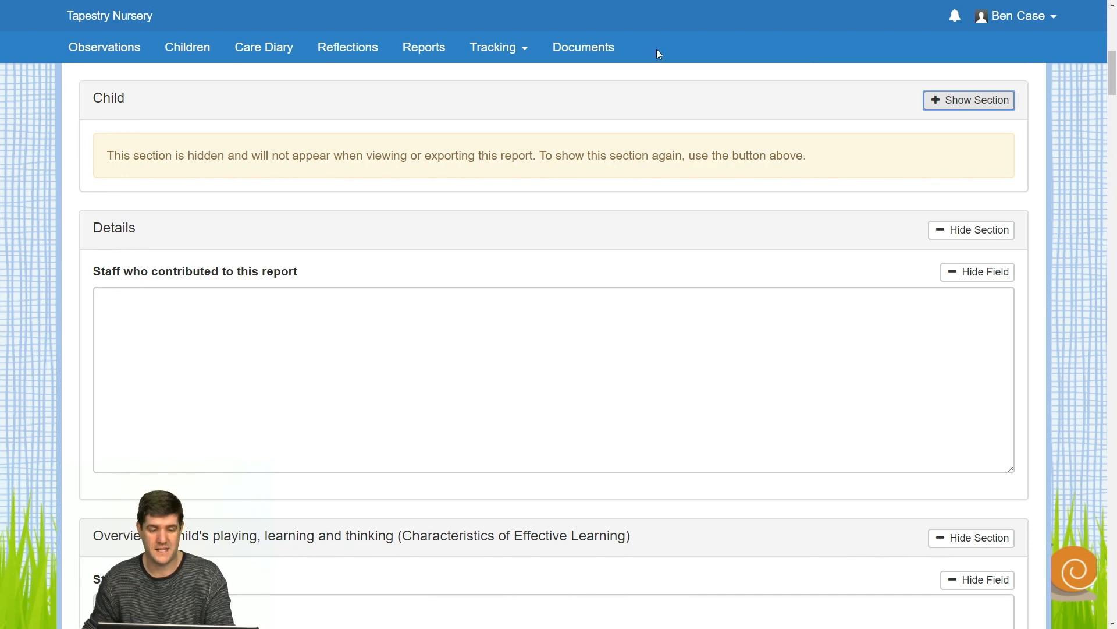
pyautogui.scroll(-10, 657, 50)
pyautogui.scroll(-3, 670, 73)
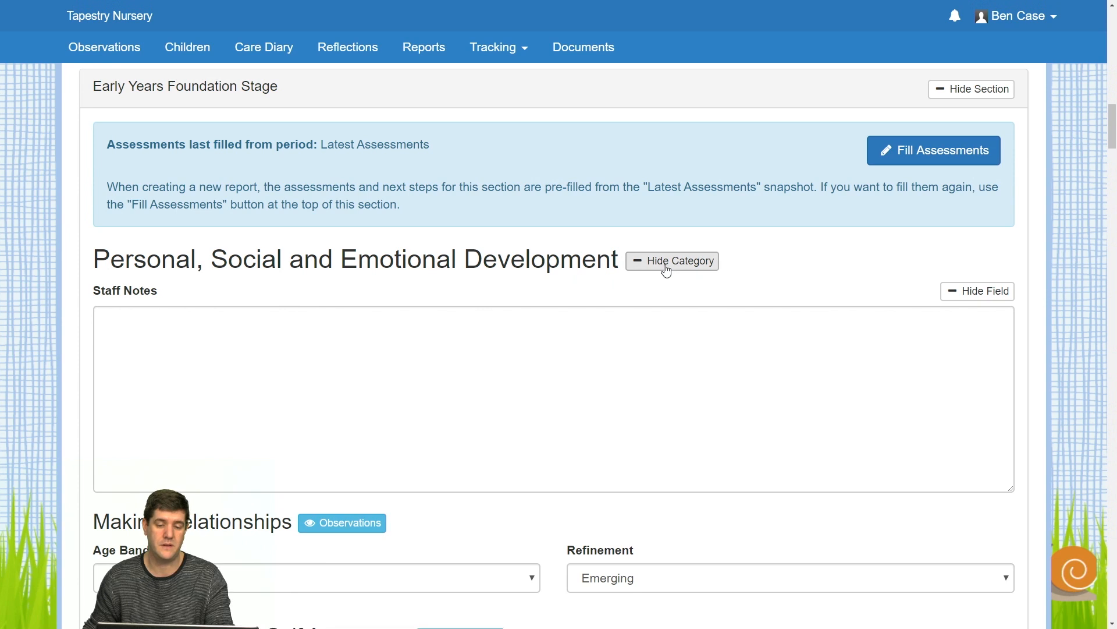
pyautogui.click(644, 259)
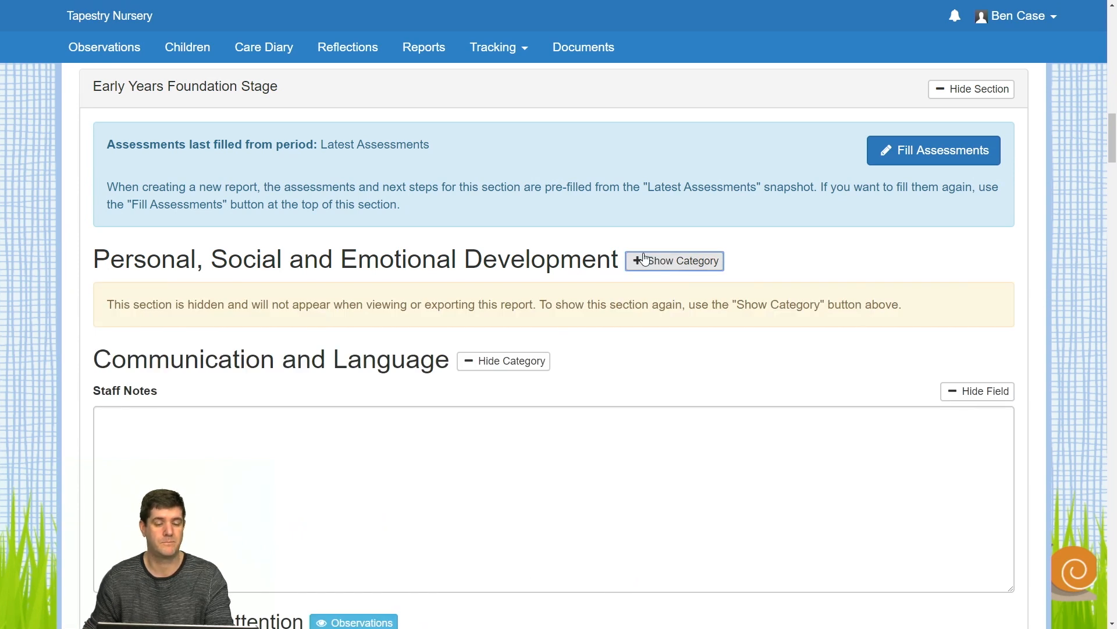
# Step: Refill the Early Years Foundation Stage assessments from the Assessments With Highest Age Bands snapshot, leaving Autofill Next Steps off
pyautogui.scroll(3, 644, 259)
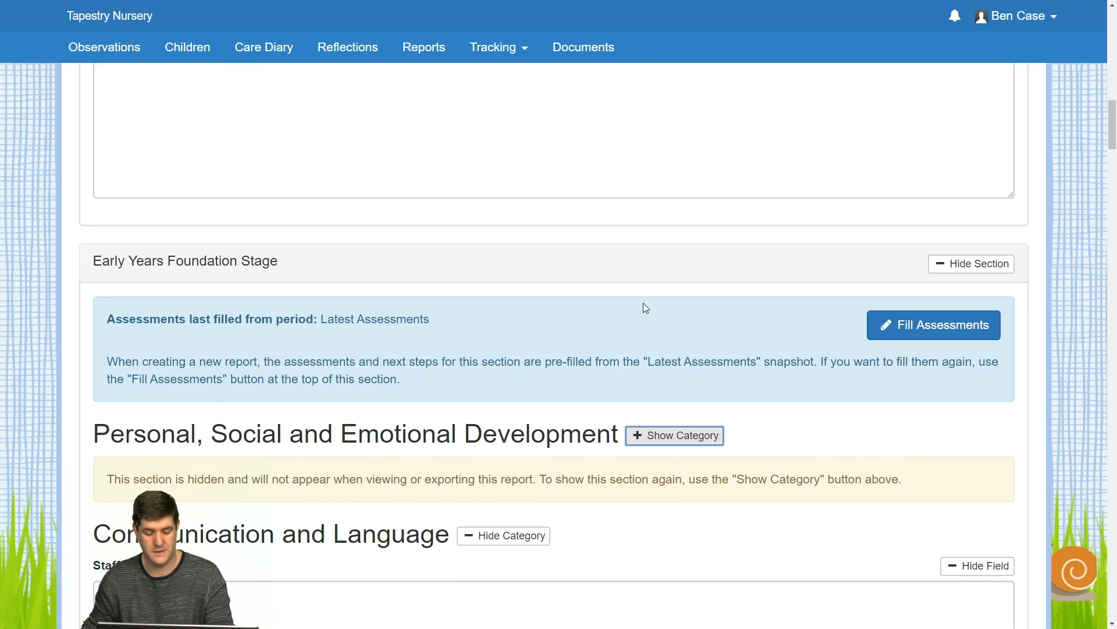
pyautogui.click(919, 336)
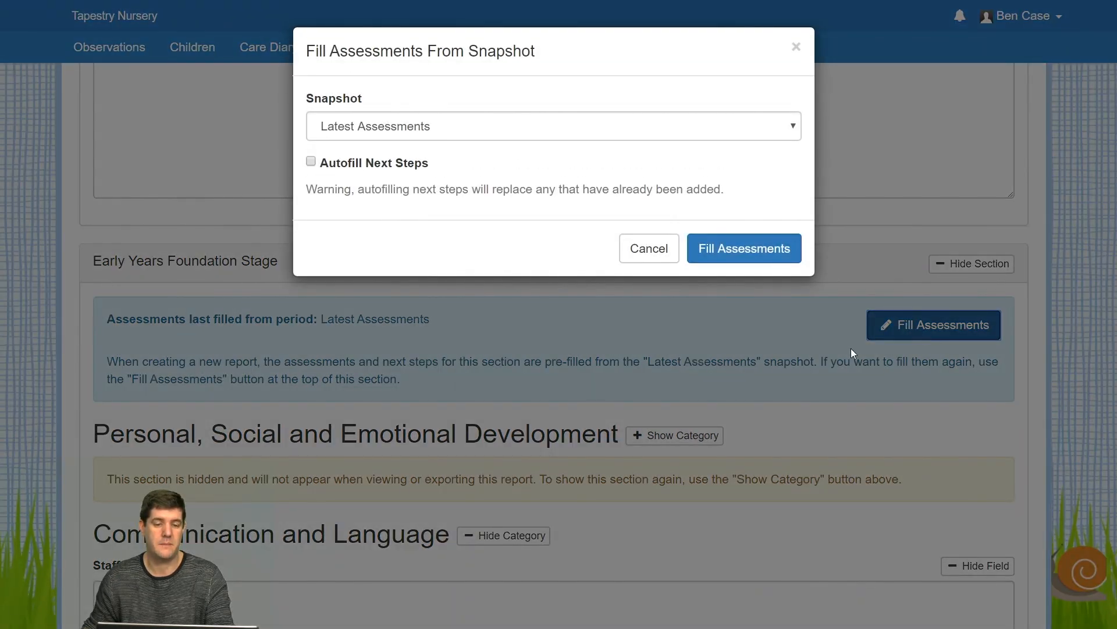
pyautogui.click(375, 133)
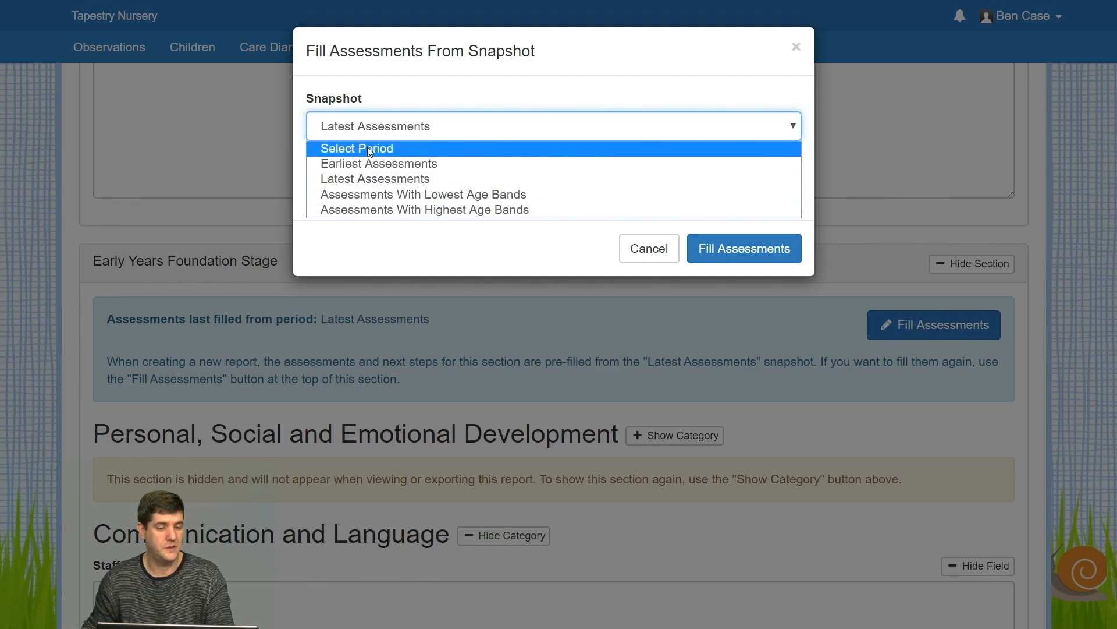
pyautogui.click(437, 210)
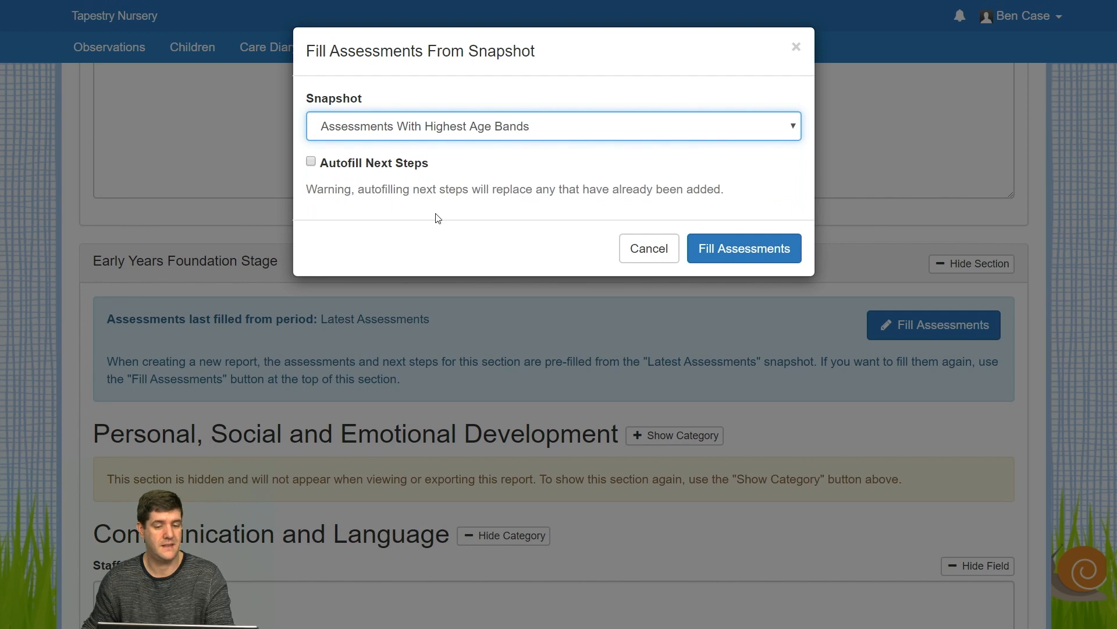
pyautogui.click(723, 248)
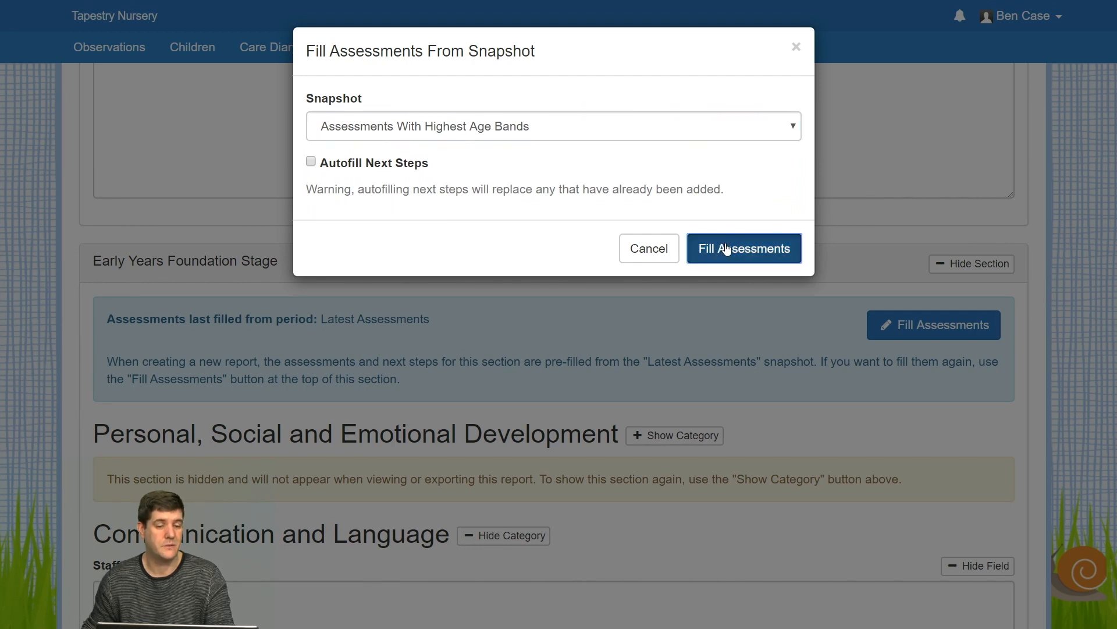
pyautogui.click(726, 248)
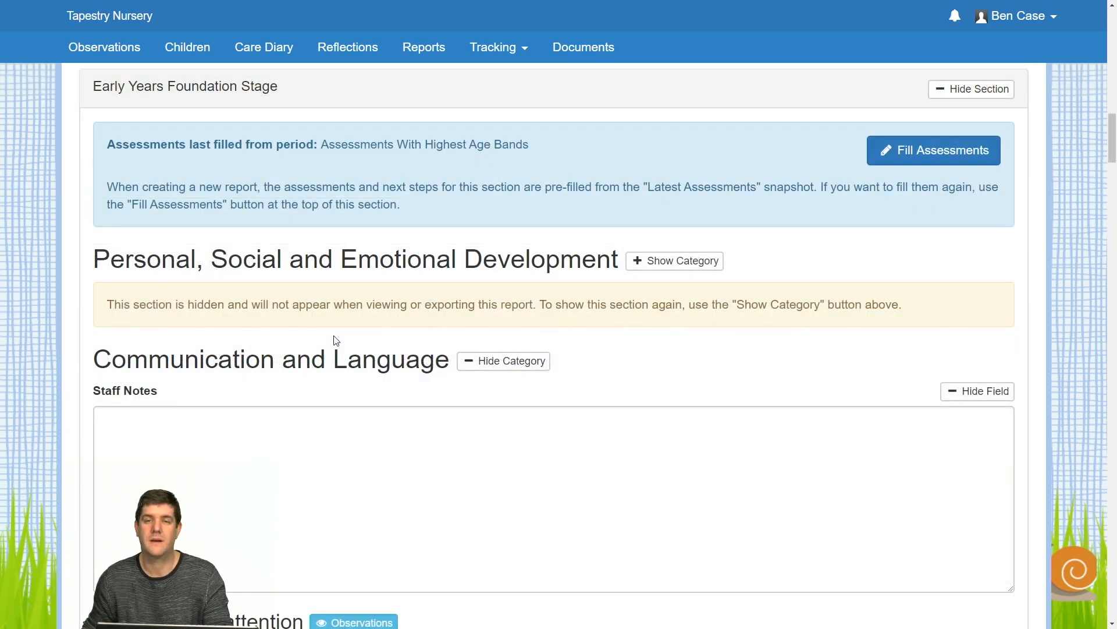
# Step: Look through the rest of the report, from Communication and Language through Child Voice and Relative Contribution to Signatures and Media
pyautogui.scroll(-3, 336, 340)
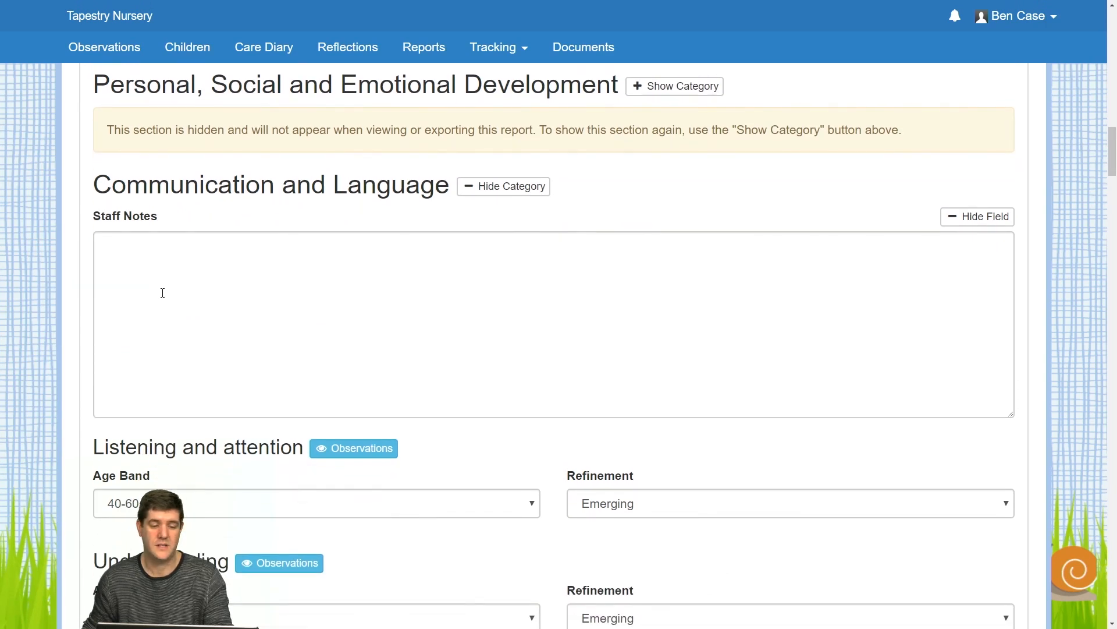
pyautogui.scroll(-3, 174, 323)
pyautogui.scroll(-1, 167, 317)
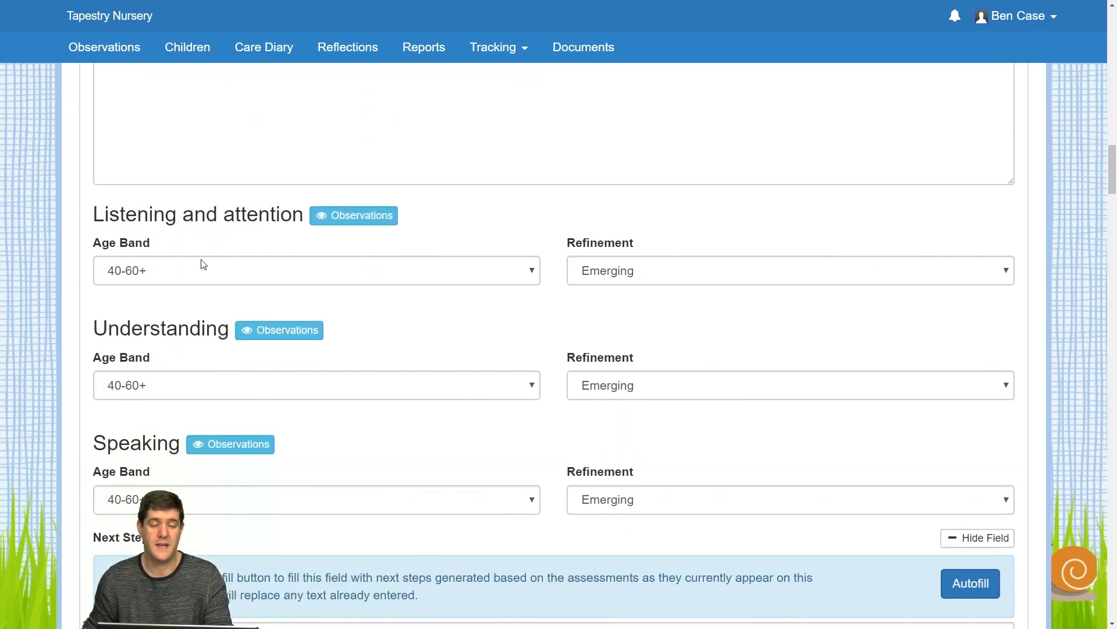
pyautogui.scroll(-7, 282, 297)
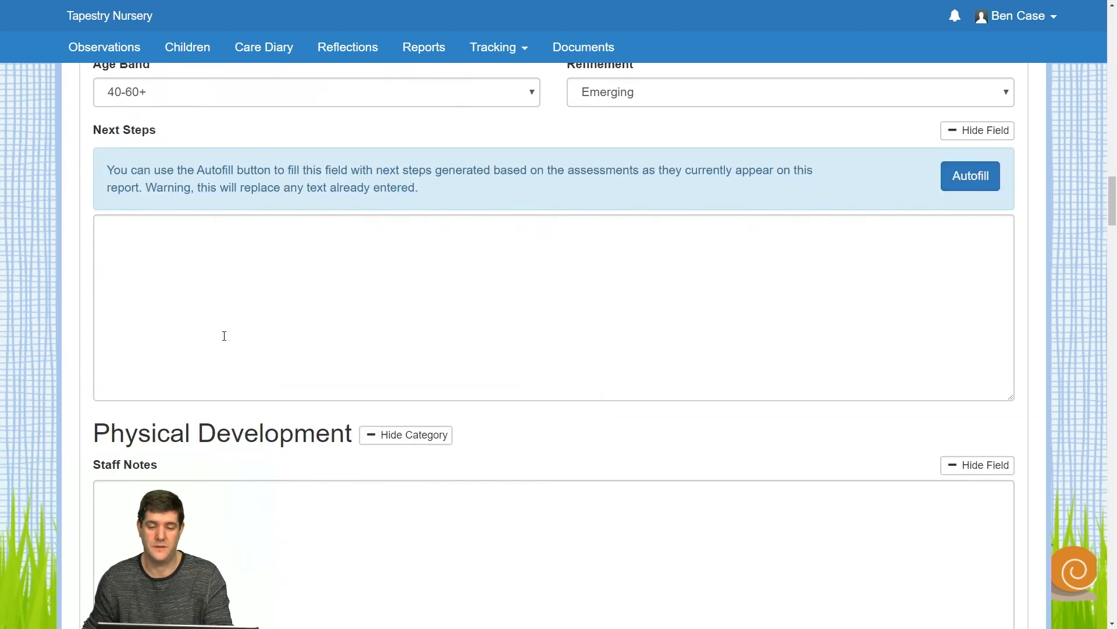
pyautogui.scroll(-15, 224, 336)
pyautogui.scroll(-20, 229, 351)
pyautogui.scroll(-20, 230, 352)
pyautogui.scroll(-15, 229, 354)
pyautogui.scroll(-6, 228, 361)
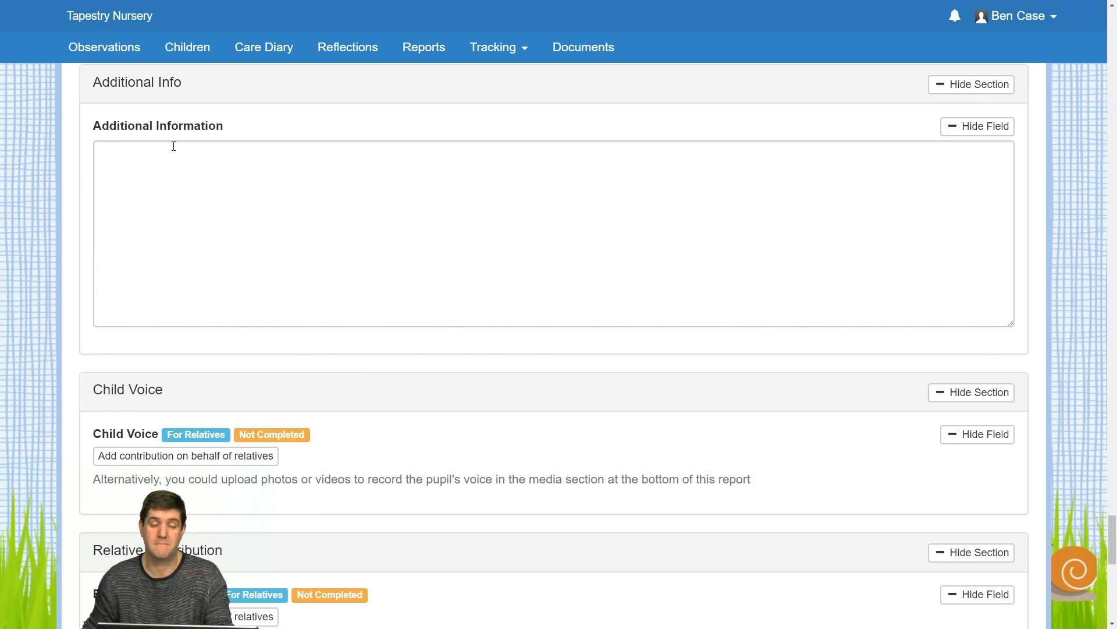
pyautogui.scroll(-3, 180, 236)
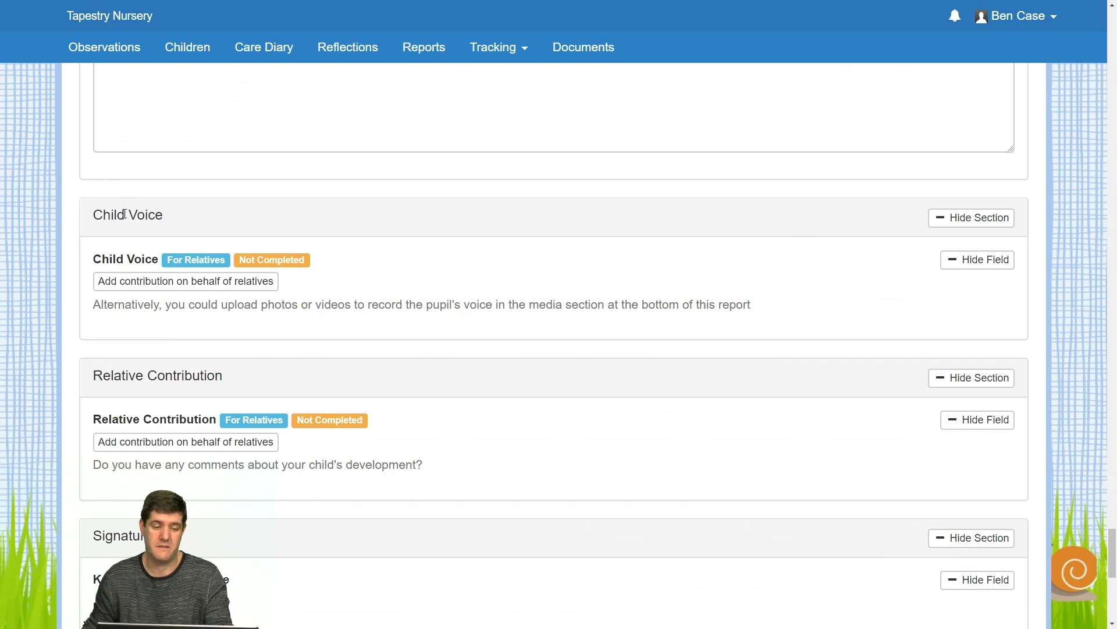
pyautogui.scroll(-1, 175, 332)
pyautogui.scroll(-3, 189, 319)
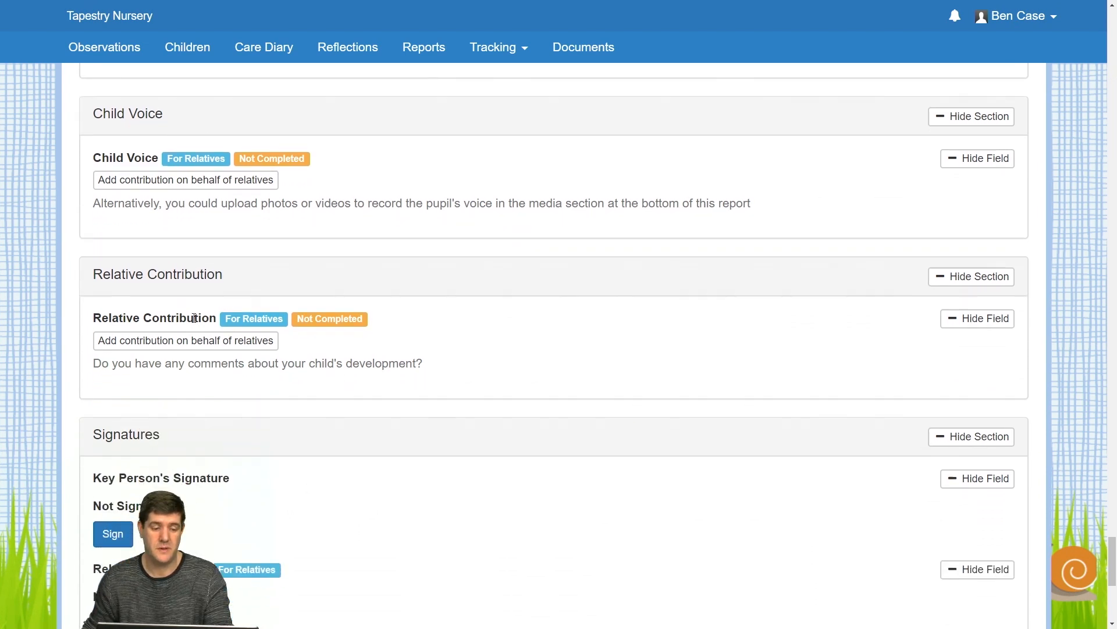
pyautogui.scroll(-4, 220, 320)
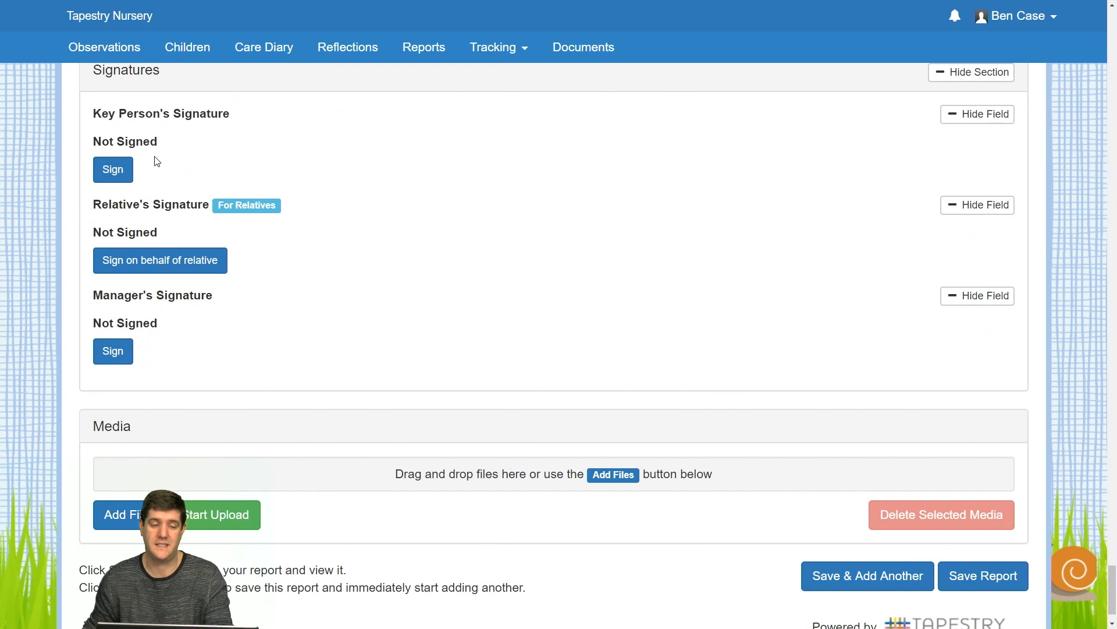
# Step: Add a freehand Key Person's Signature to the report's Signatures section
pyautogui.click(111, 173)
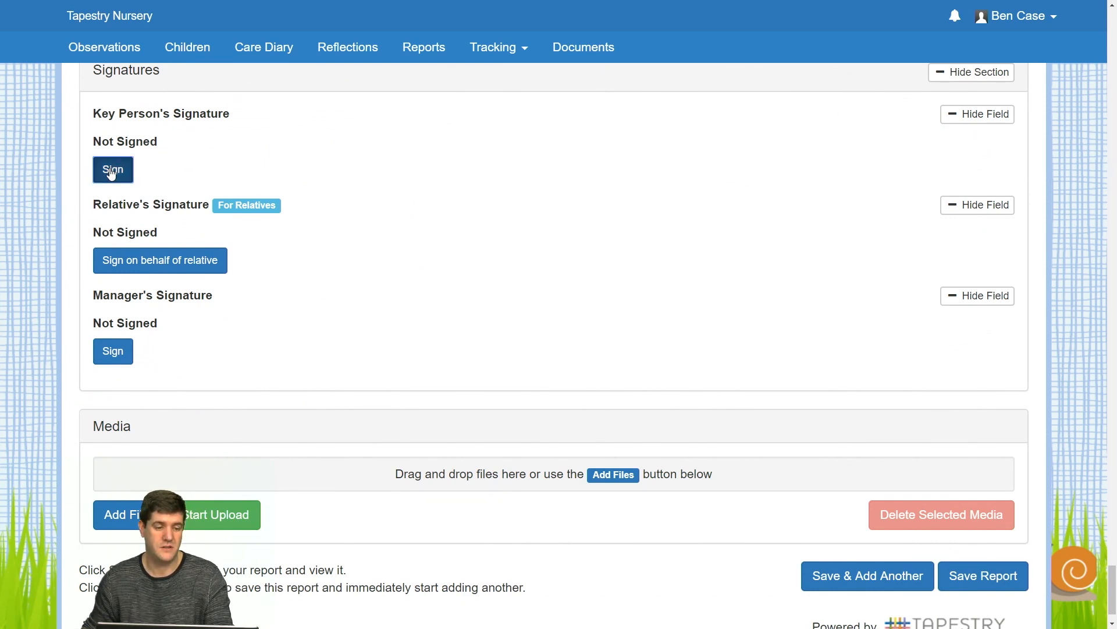
pyautogui.moveTo(335, 206)
pyautogui.mouseDown()
pyautogui.moveTo(454, 245)
pyautogui.moveTo(526, 238)
pyautogui.mouseUp()
pyautogui.click(718, 346)
pyautogui.scroll(2, 343, 274)
# Step: Upload send-statements (1).pdf to the report's Media section and save the report
pyautogui.scroll(-3, 344, 274)
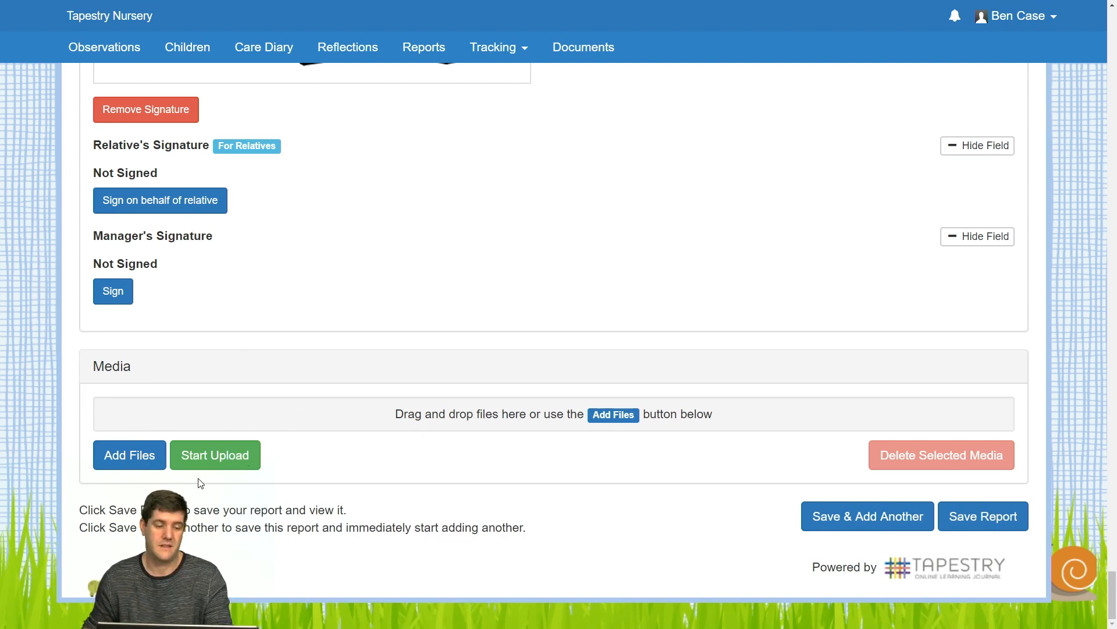
pyautogui.click(129, 455)
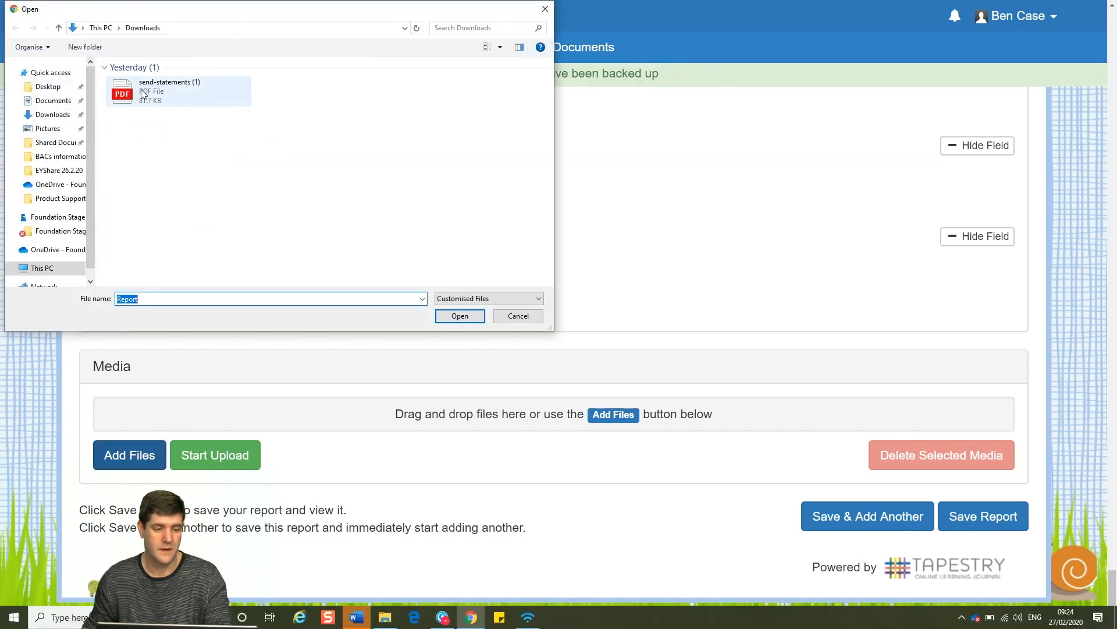
pyautogui.doubleClick(143, 92)
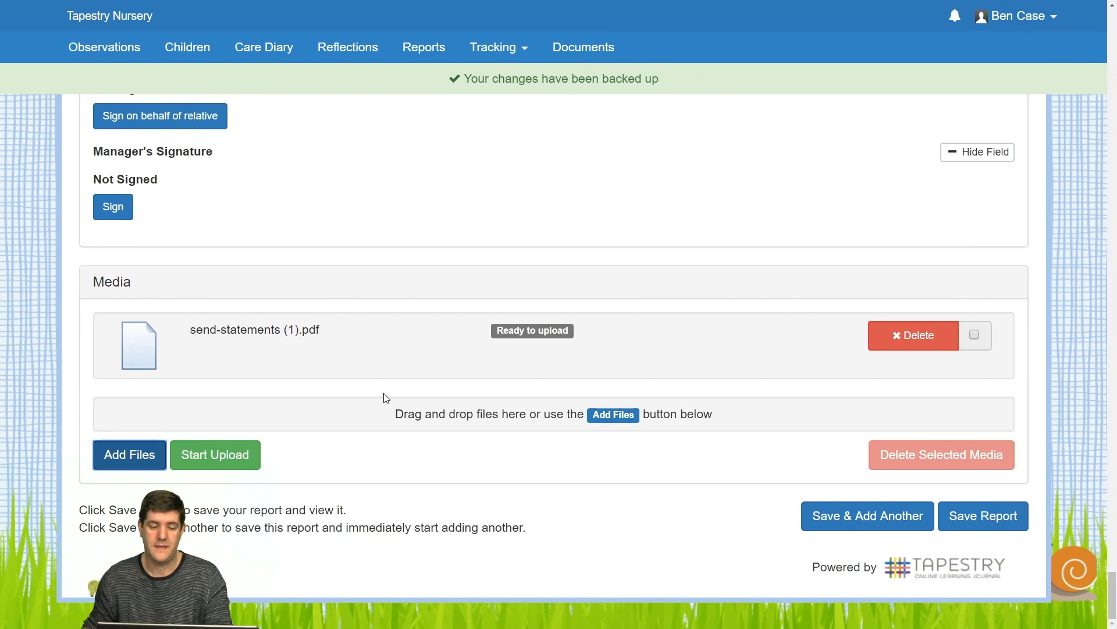
pyautogui.click(228, 460)
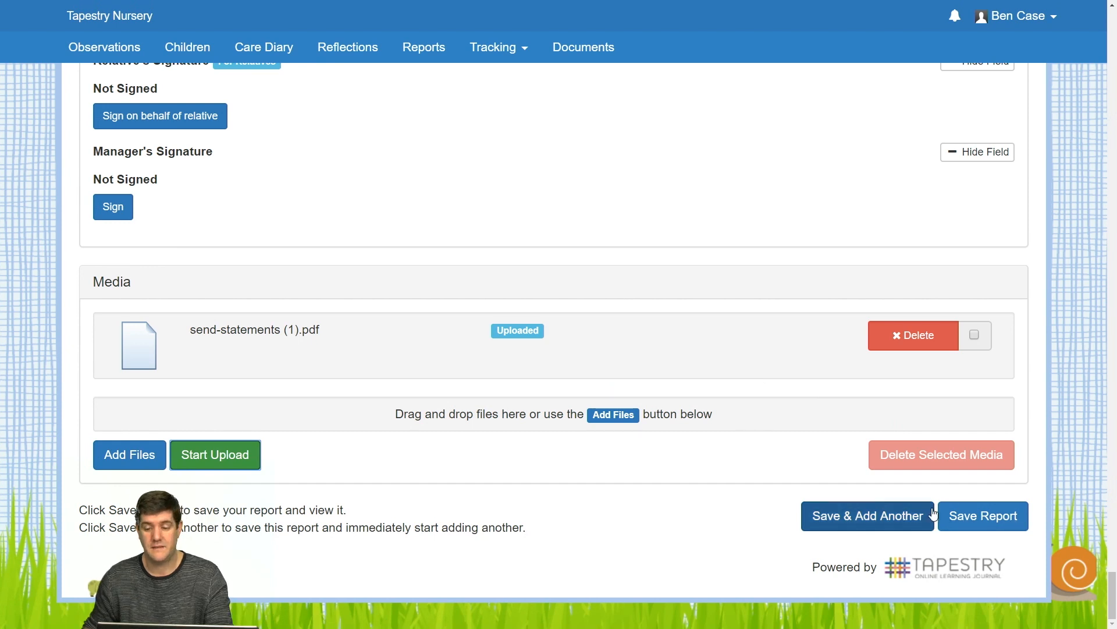
pyautogui.click(984, 518)
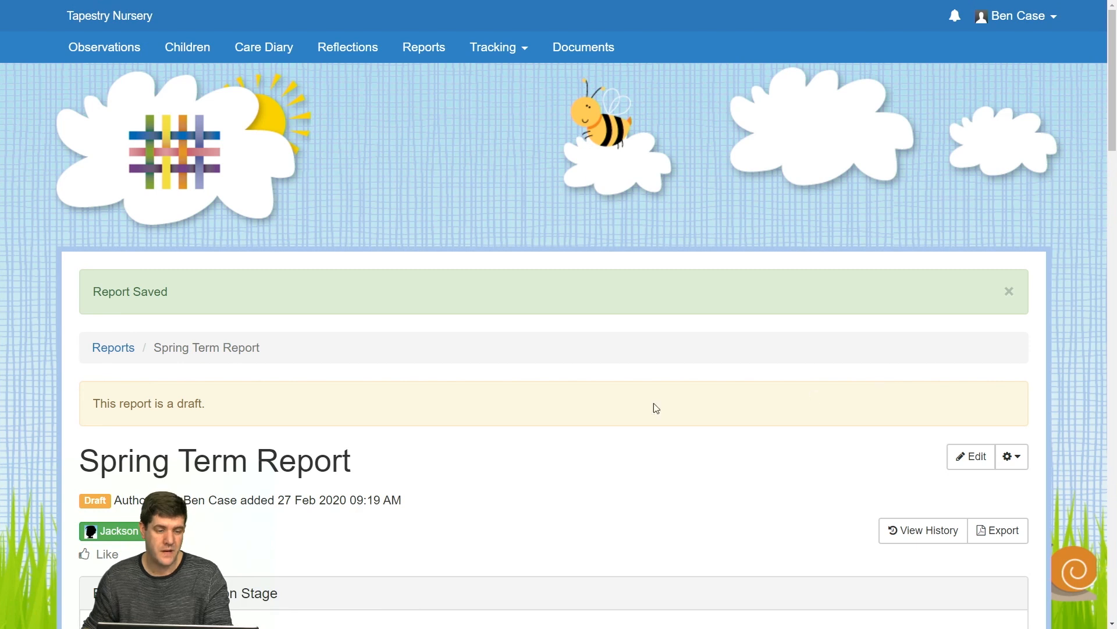
# Step: Return to the reports overview and publish the draft Spring Term Report
pyautogui.click(101, 355)
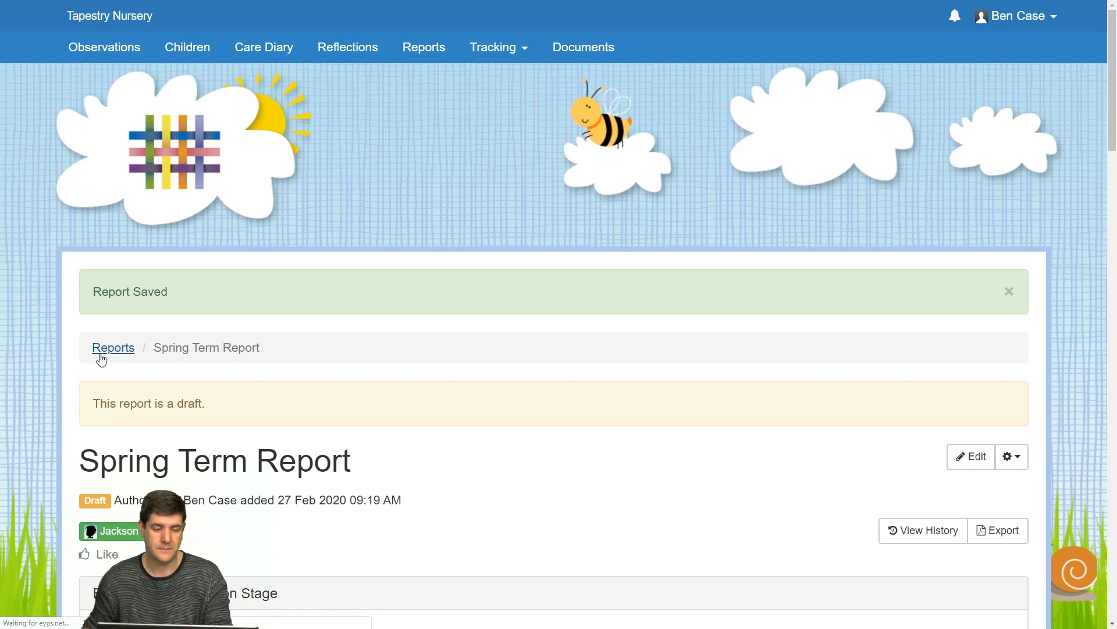
pyautogui.scroll(-2, 402, 281)
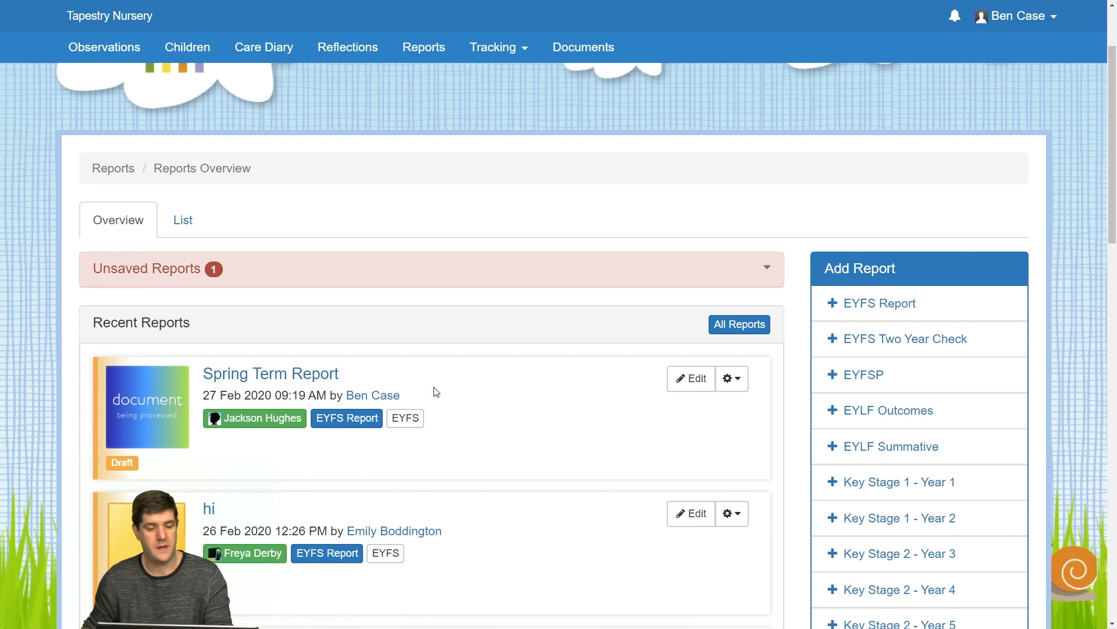
pyautogui.click(737, 385)
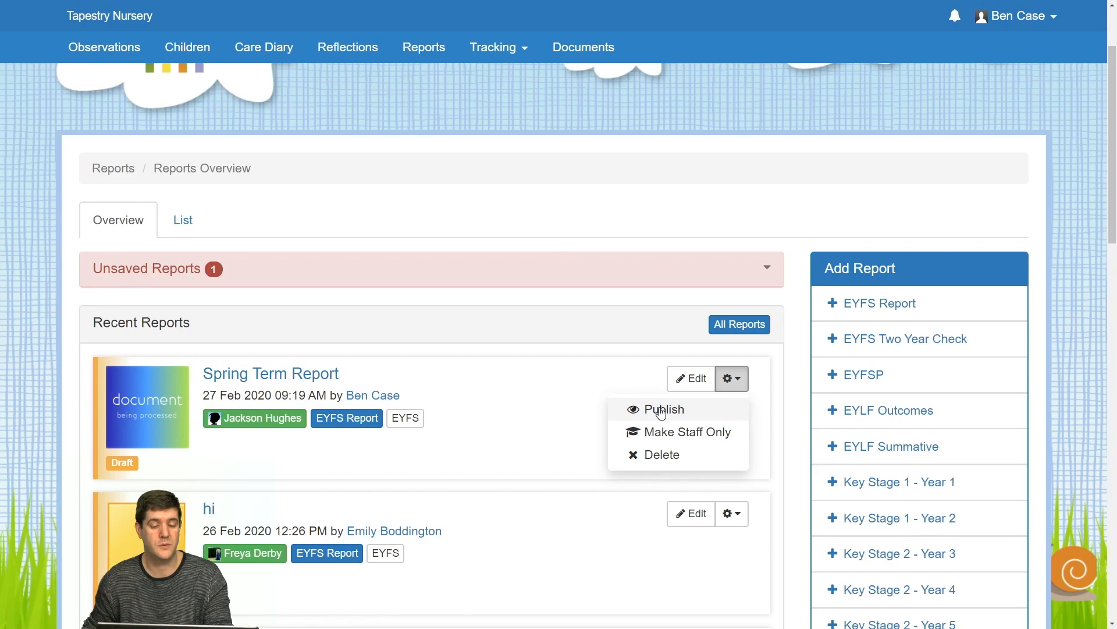
pyautogui.click(661, 411)
pyautogui.click(781, 151)
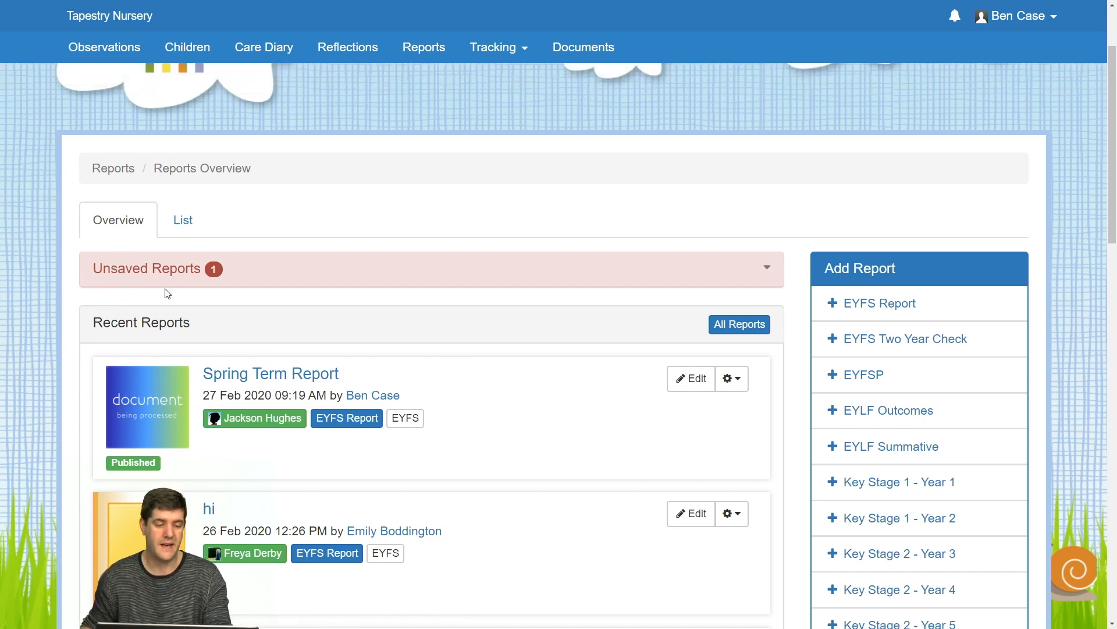
# Step: Expand the unsaved reports and review the unsaved changes of the backed-up Spring Term Report, closing the review at the end
pyautogui.click(771, 270)
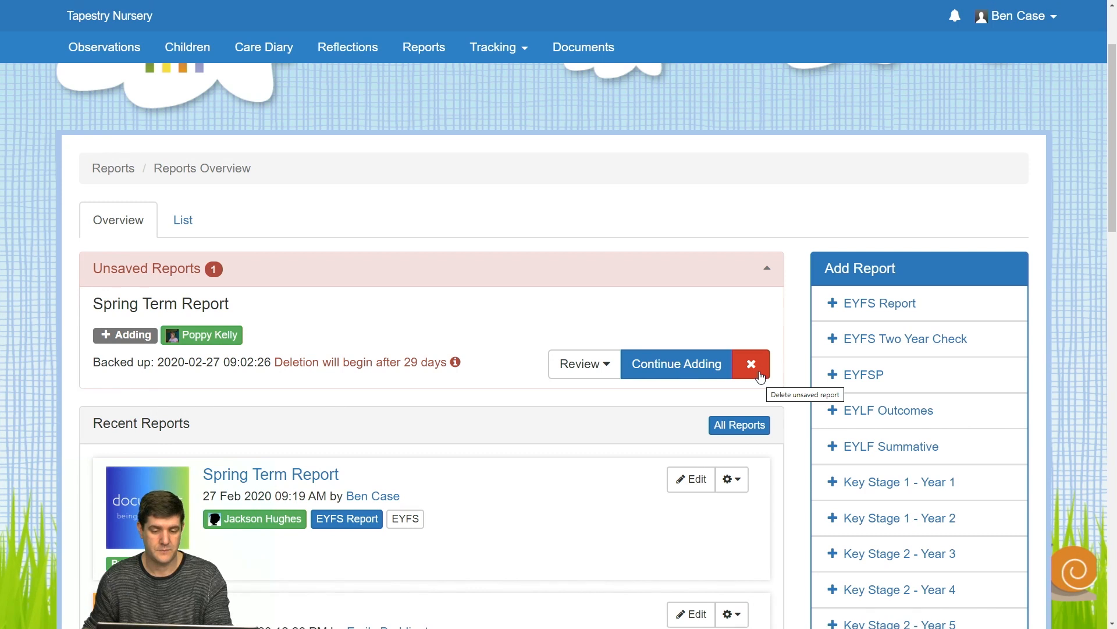
pyautogui.click(604, 371)
pyautogui.scroll(-1, 429, 384)
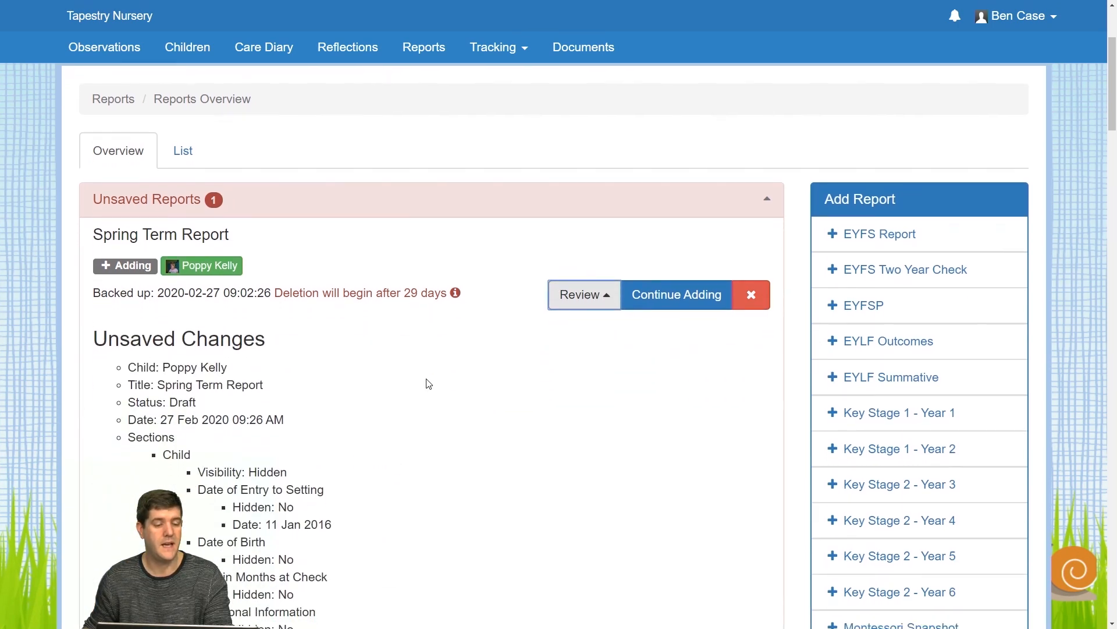
pyautogui.scroll(-1, 429, 384)
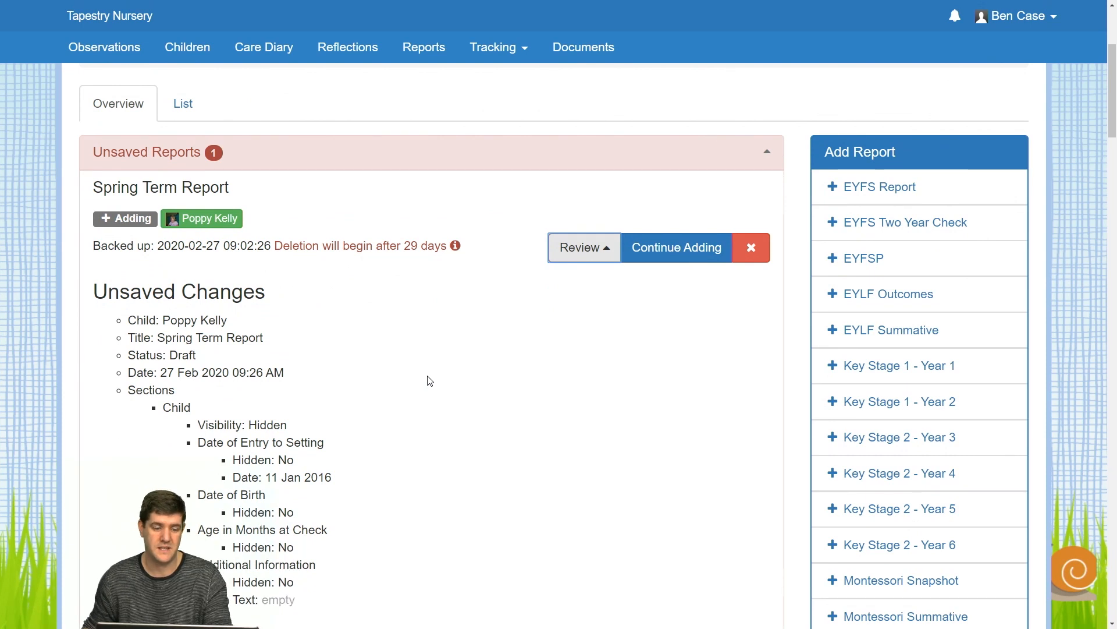
pyautogui.scroll(-1, 429, 382)
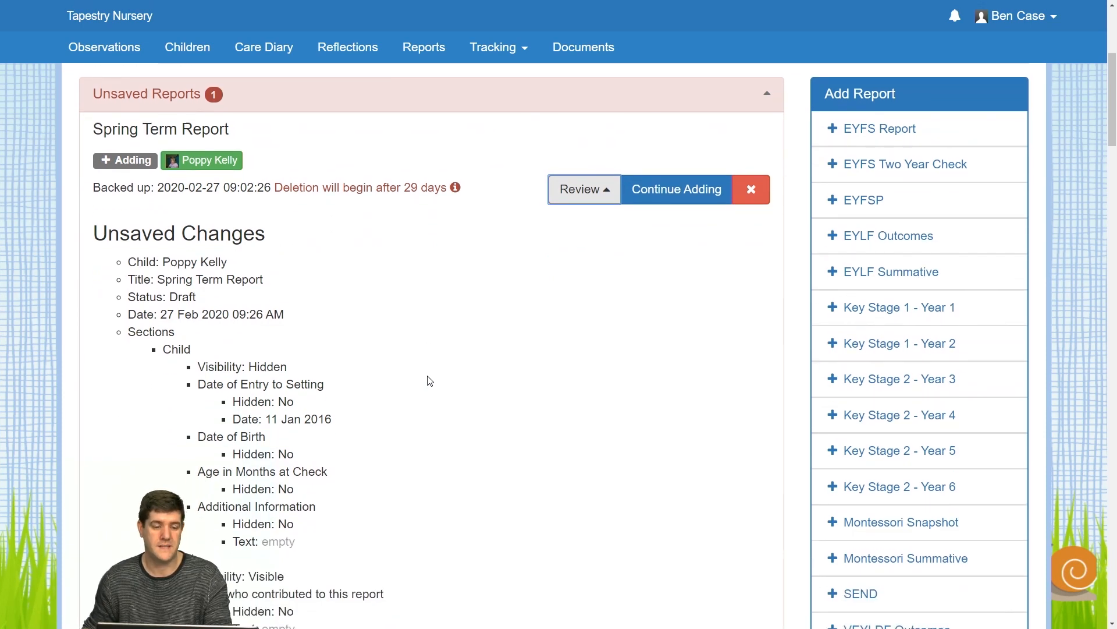
pyautogui.scroll(-1, 428, 381)
pyautogui.scroll(-1, 278, 270)
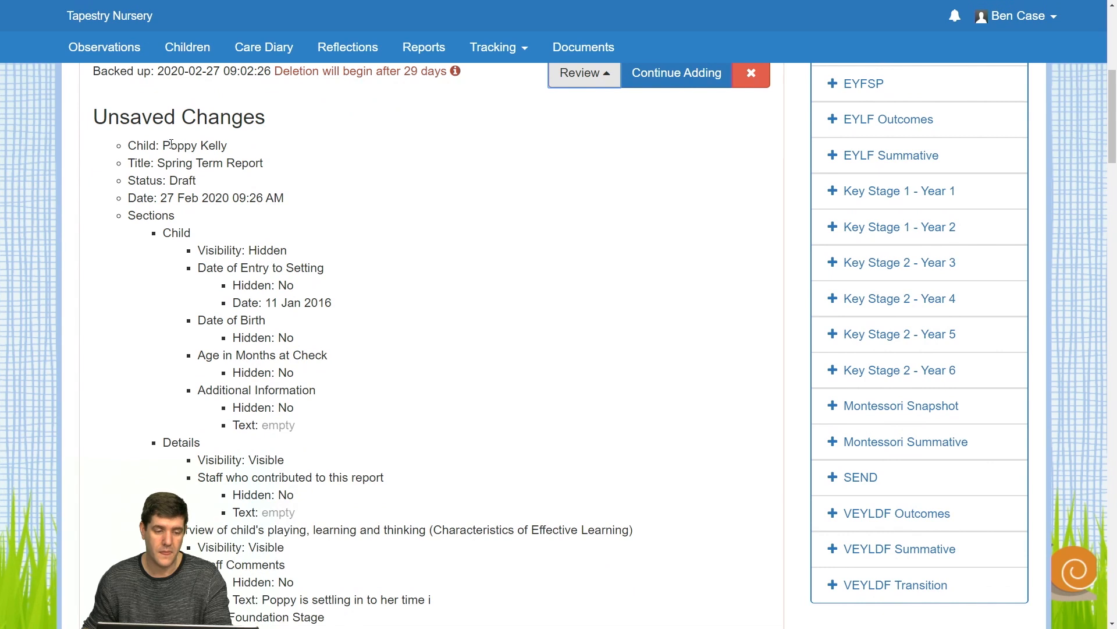
pyautogui.scroll(-1, 319, 273)
pyautogui.scroll(-6, 318, 273)
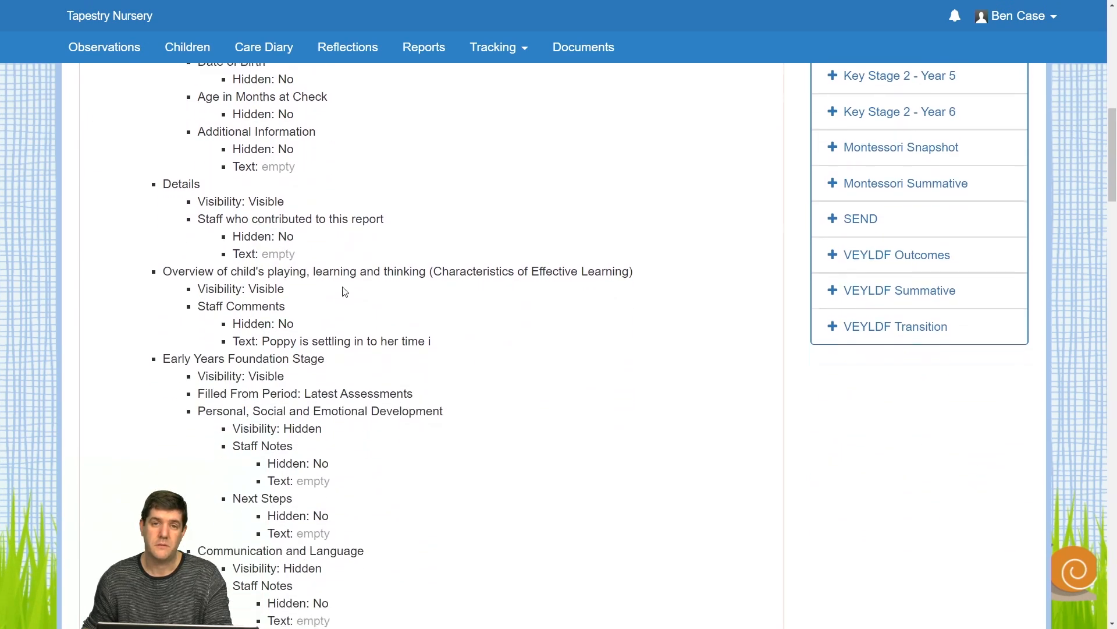
pyautogui.scroll(9, 346, 338)
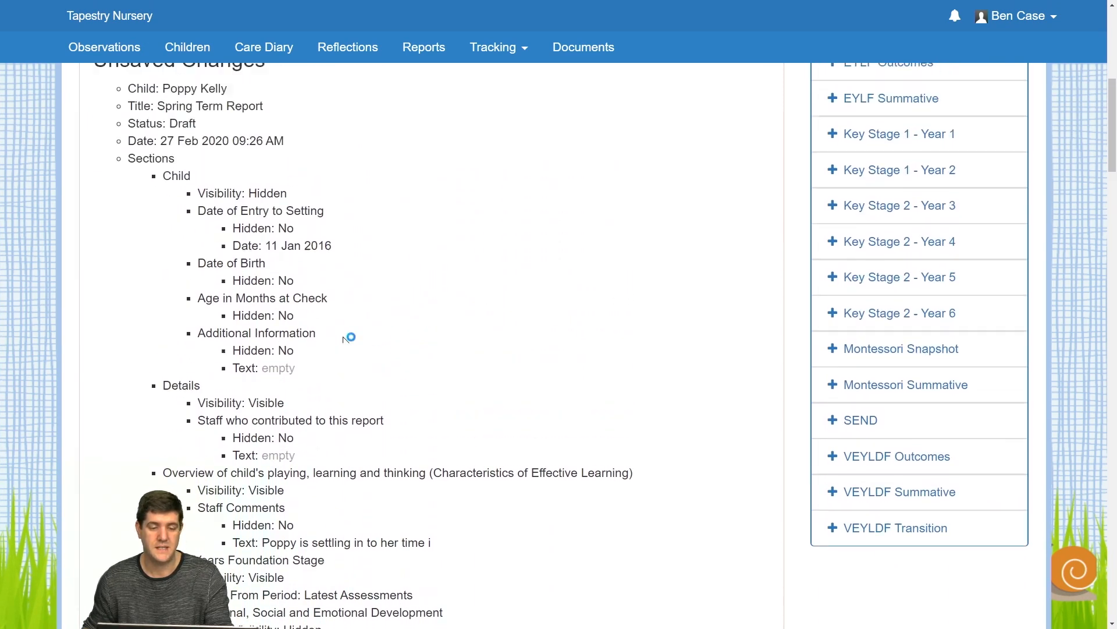
pyautogui.click(585, 191)
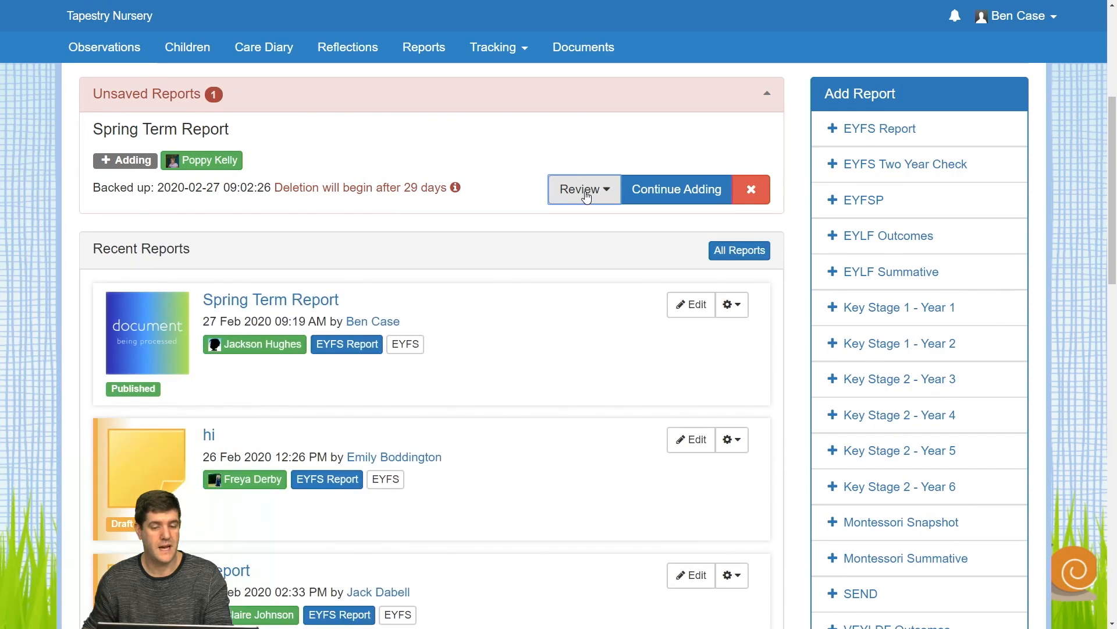
# Step: Continue adding the unsaved Spring Term Report from its backup
pyautogui.click(669, 196)
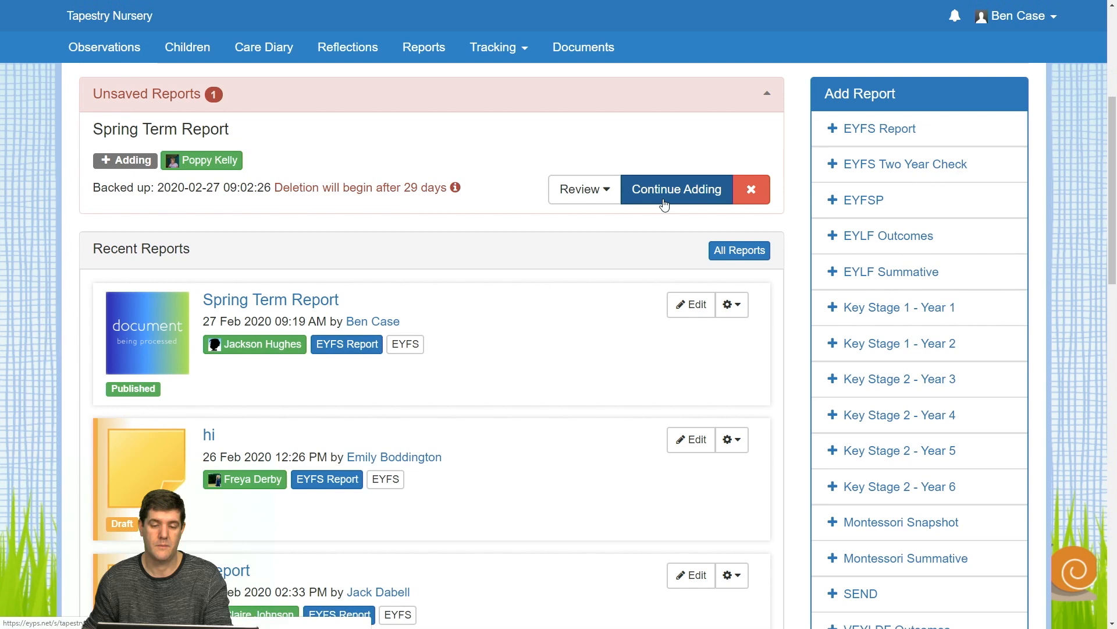
pyautogui.scroll(-7, 394, 352)
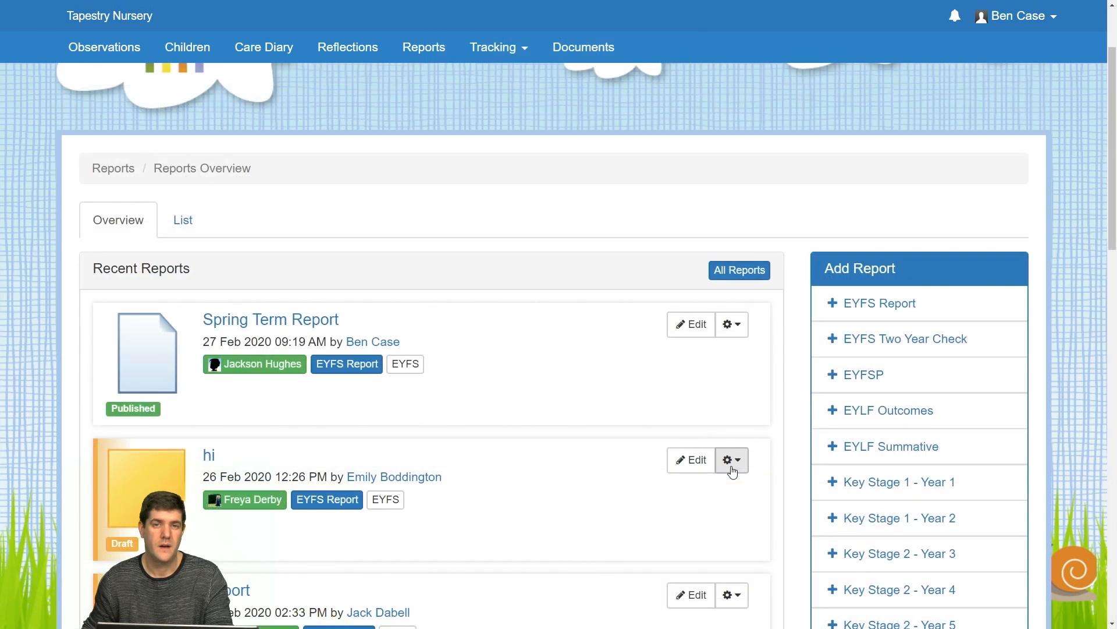
# Step: Delete the draft report titled "hi" from the recent reports and confirm the deletion
pyautogui.click(732, 460)
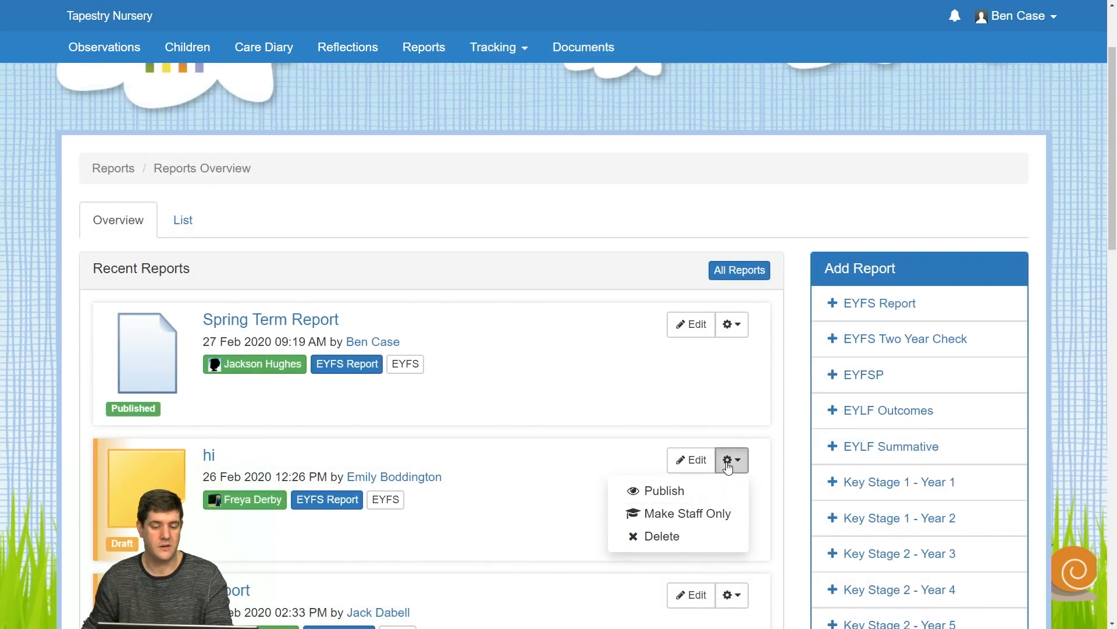
pyautogui.click(669, 539)
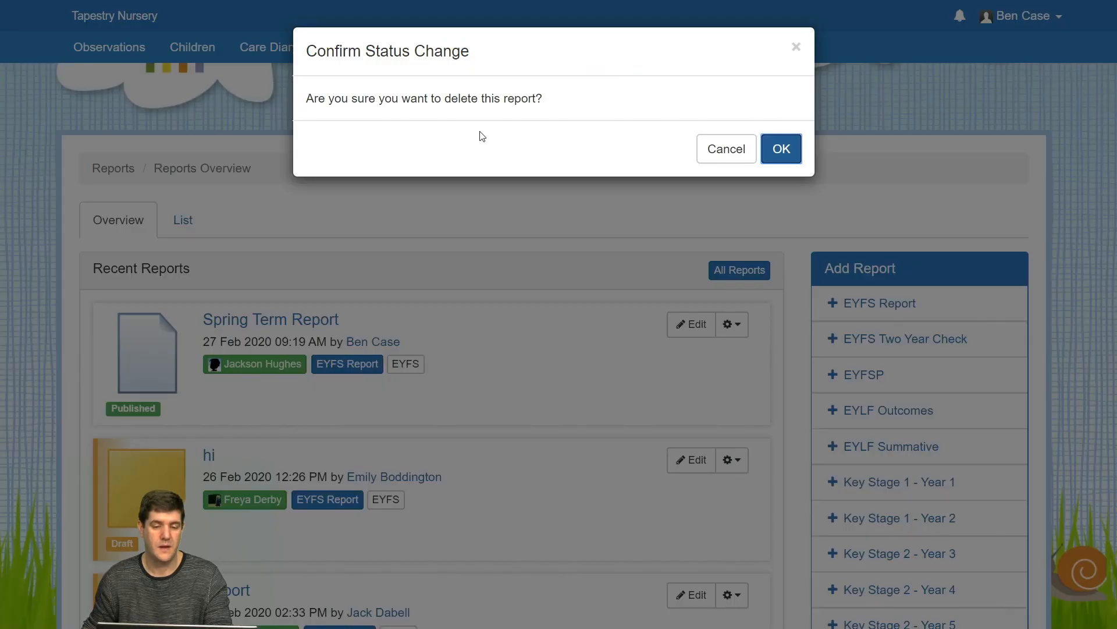
pyautogui.click(774, 151)
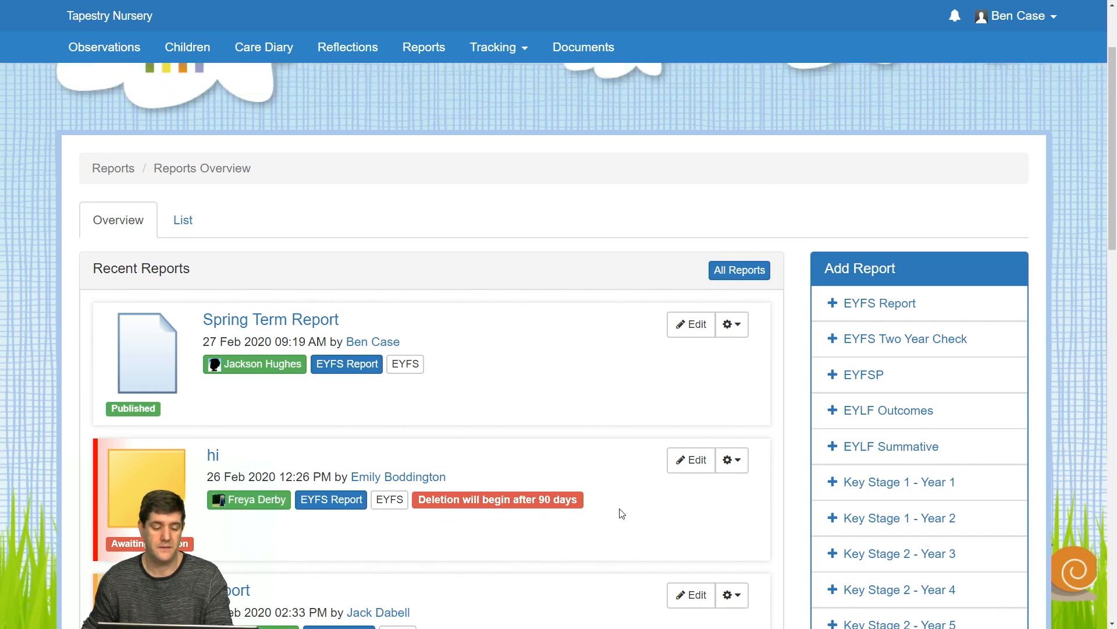
# Step: Restore the deleted "hi" report to draft and confirm the status change
pyautogui.click(731, 460)
pyautogui.click(697, 498)
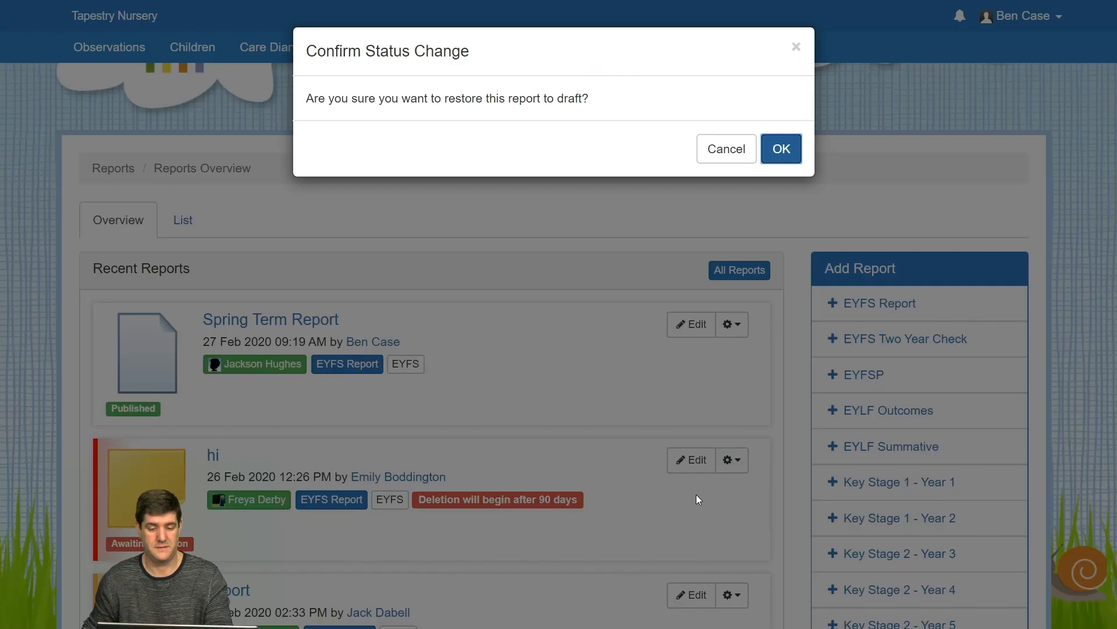
pyautogui.click(779, 152)
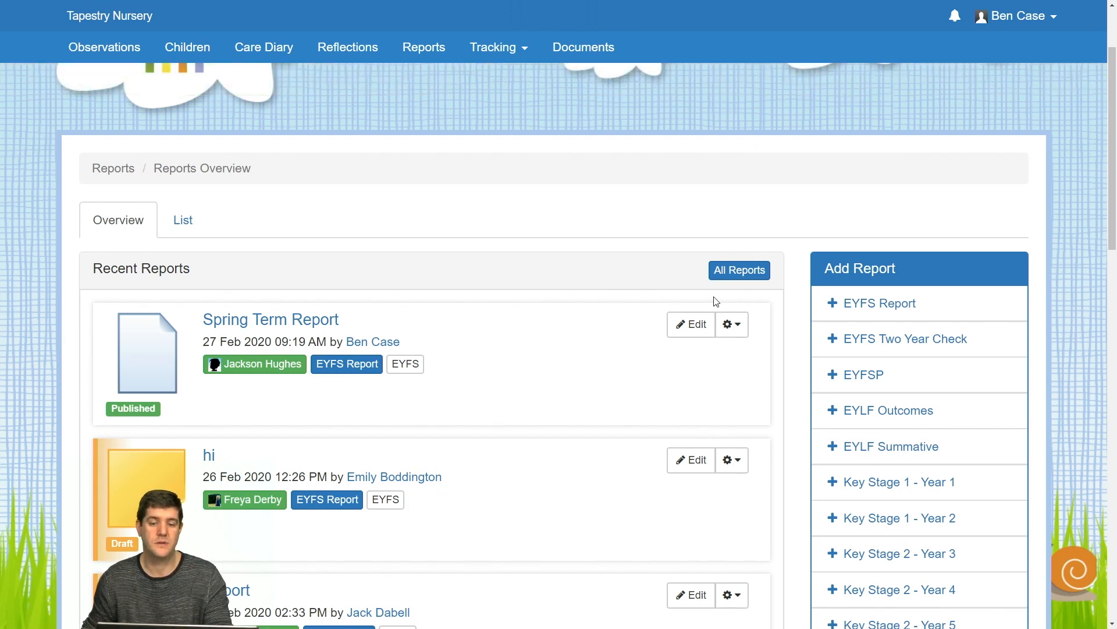
# Step: Download send-statements (1).pdf from the published Spring Term Report's media and close the media download dialog
pyautogui.click(739, 338)
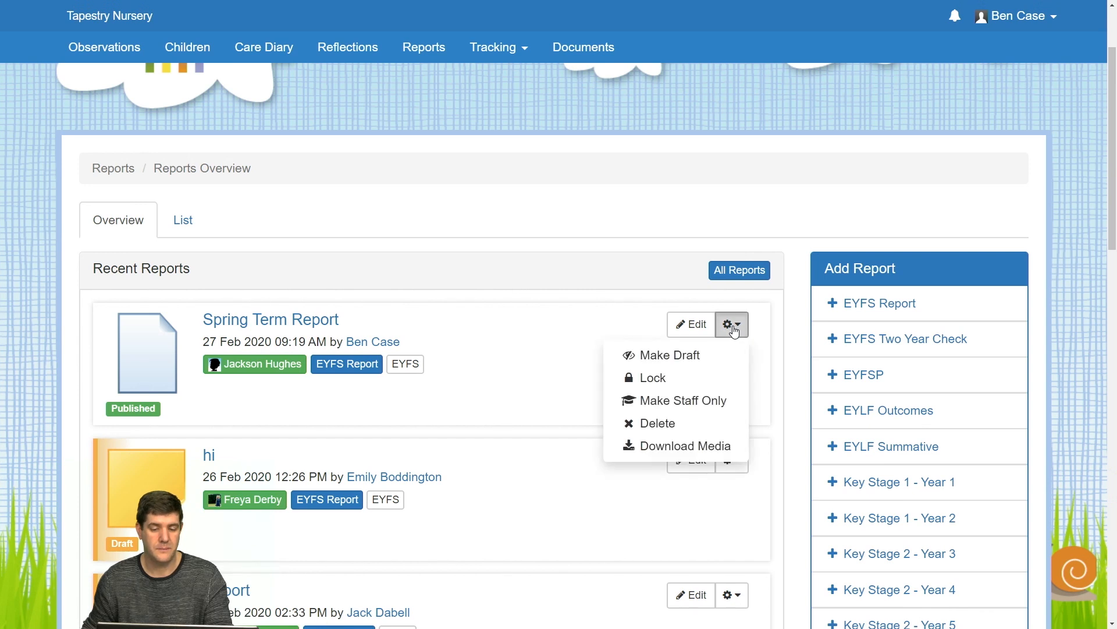
pyautogui.click(682, 447)
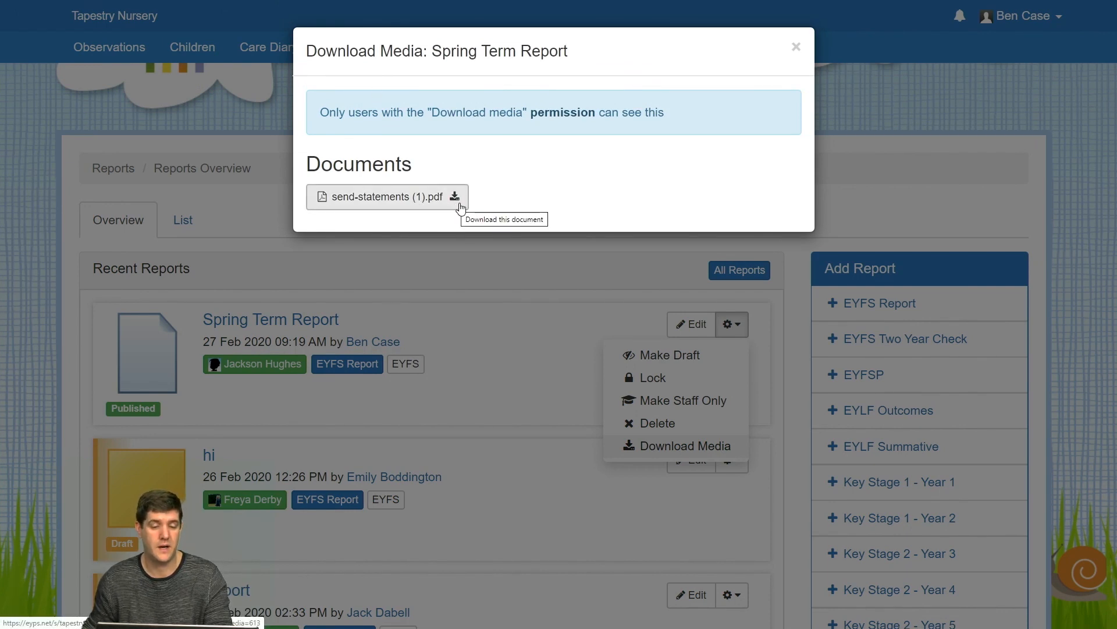
pyautogui.click(457, 202)
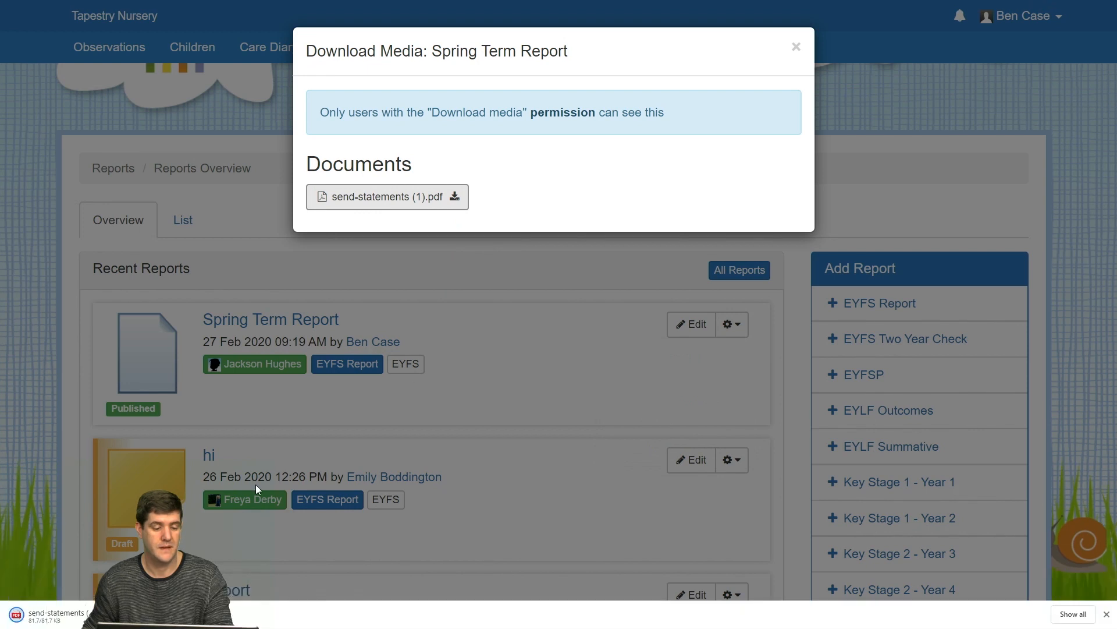
pyautogui.click(795, 49)
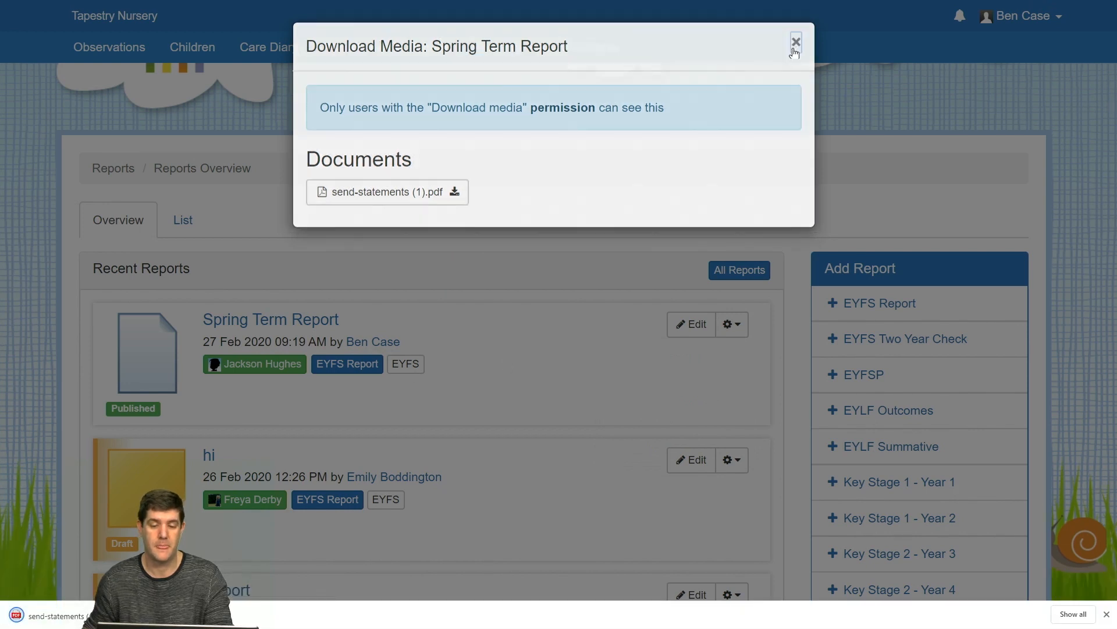